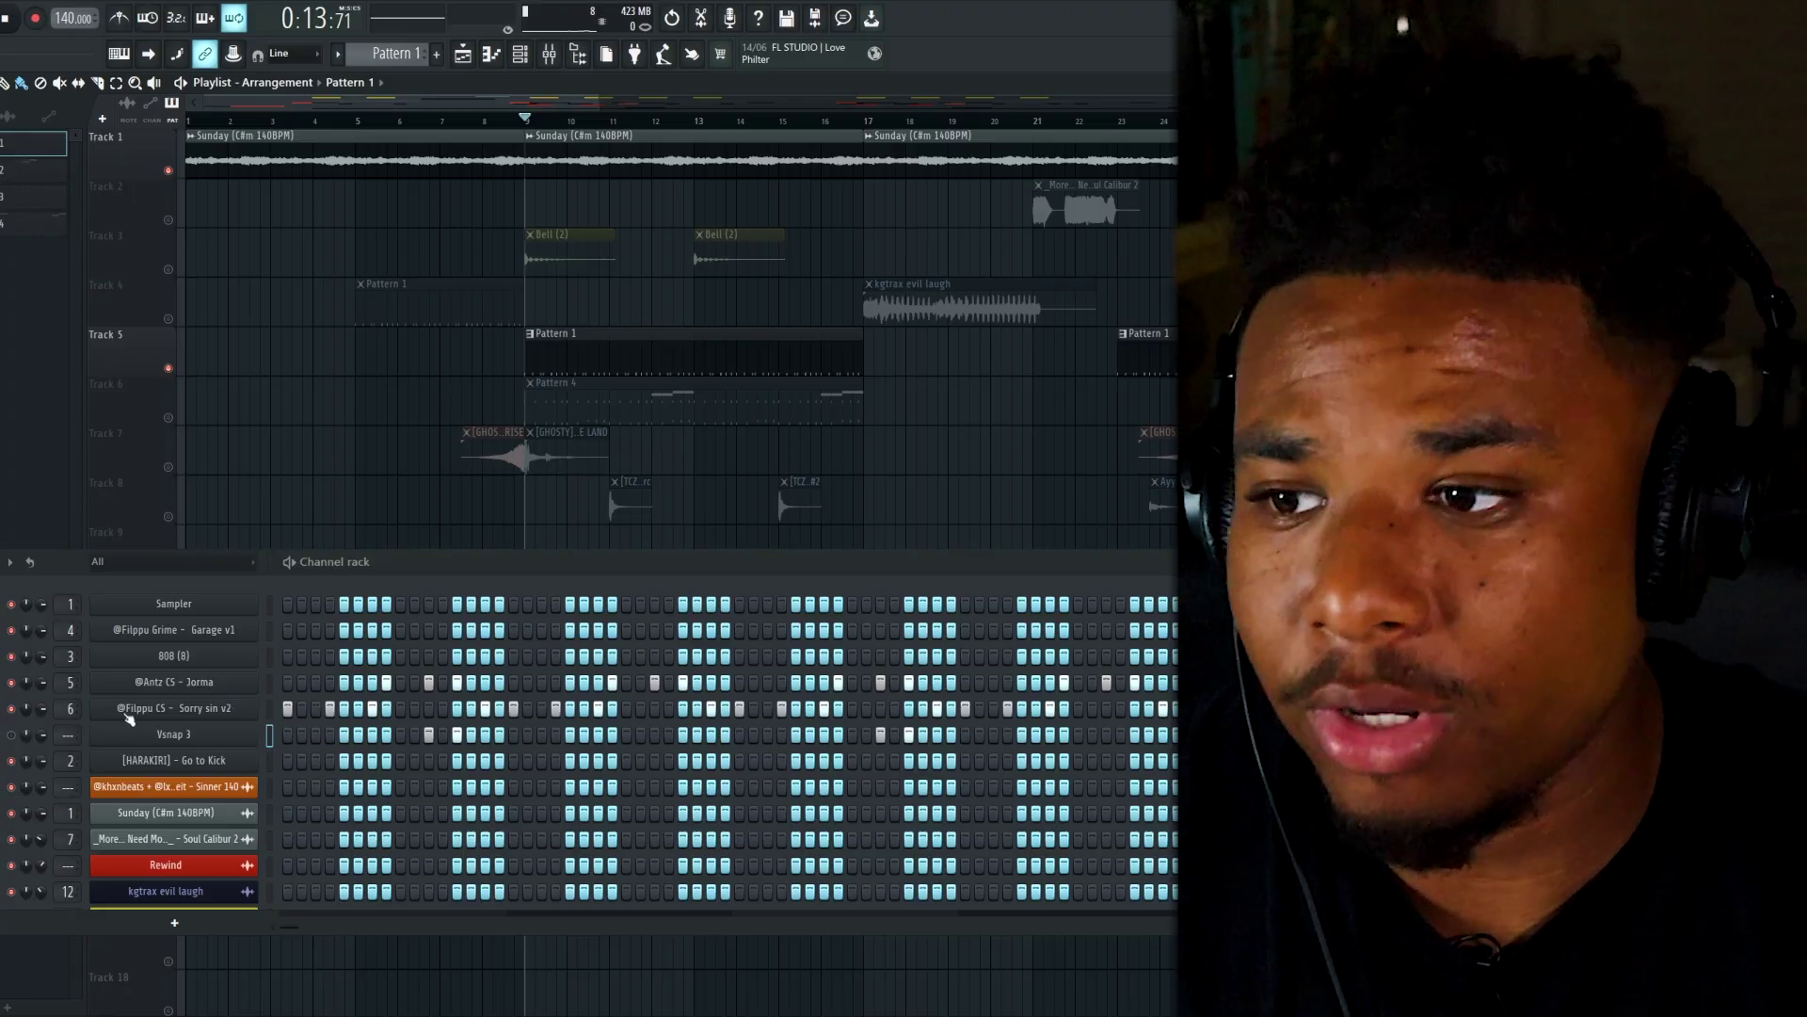
right_click(252, 680)
left_click(300, 681)
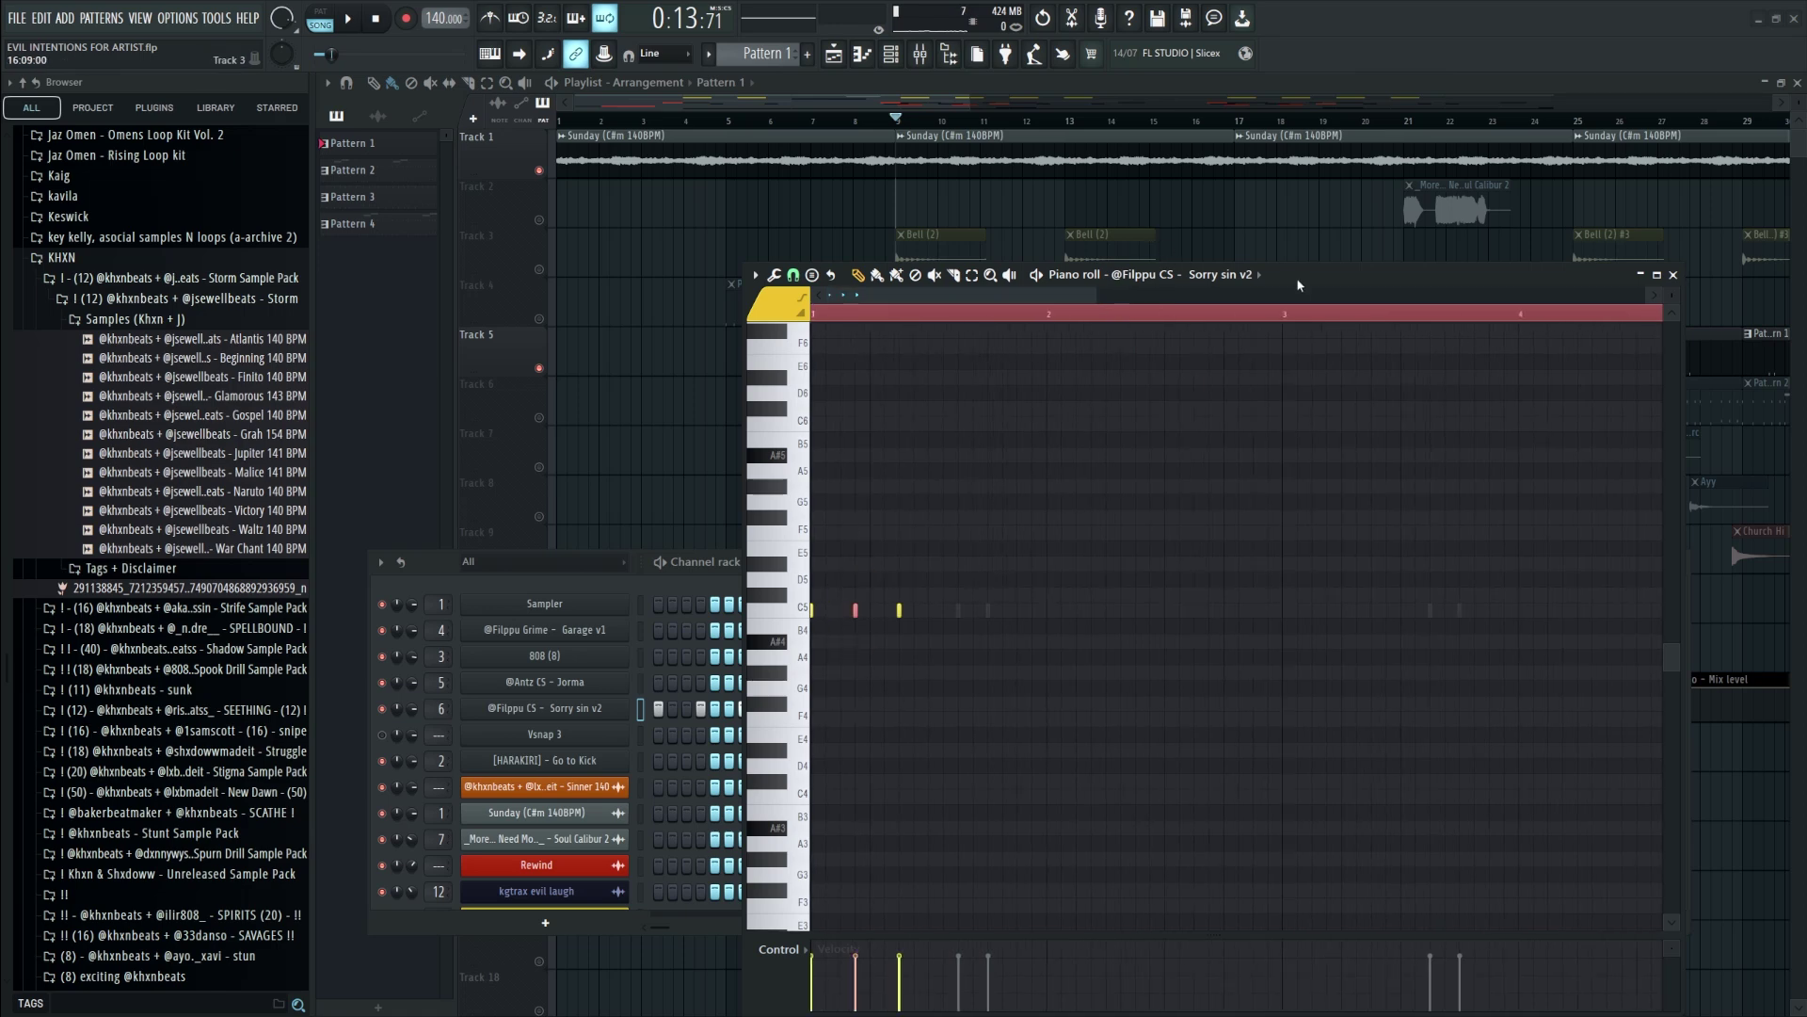
left_click_drag(1298, 285, 1326, 230)
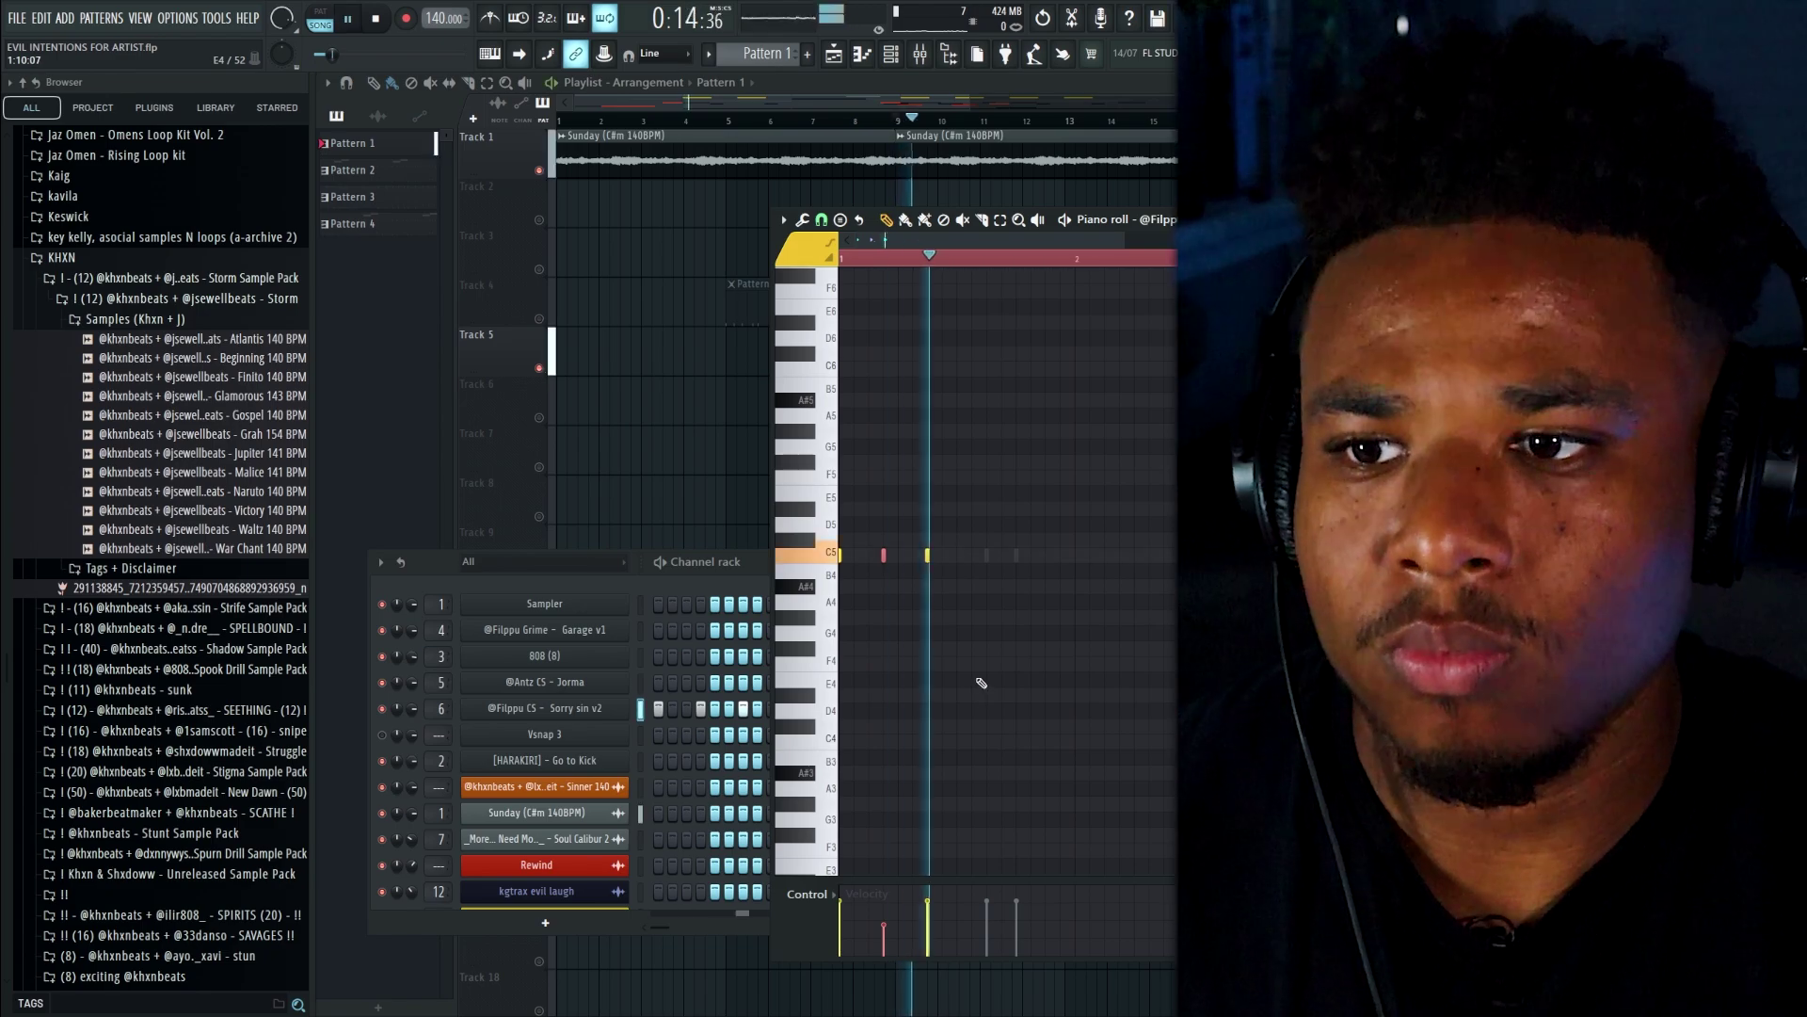
right_click(631, 678)
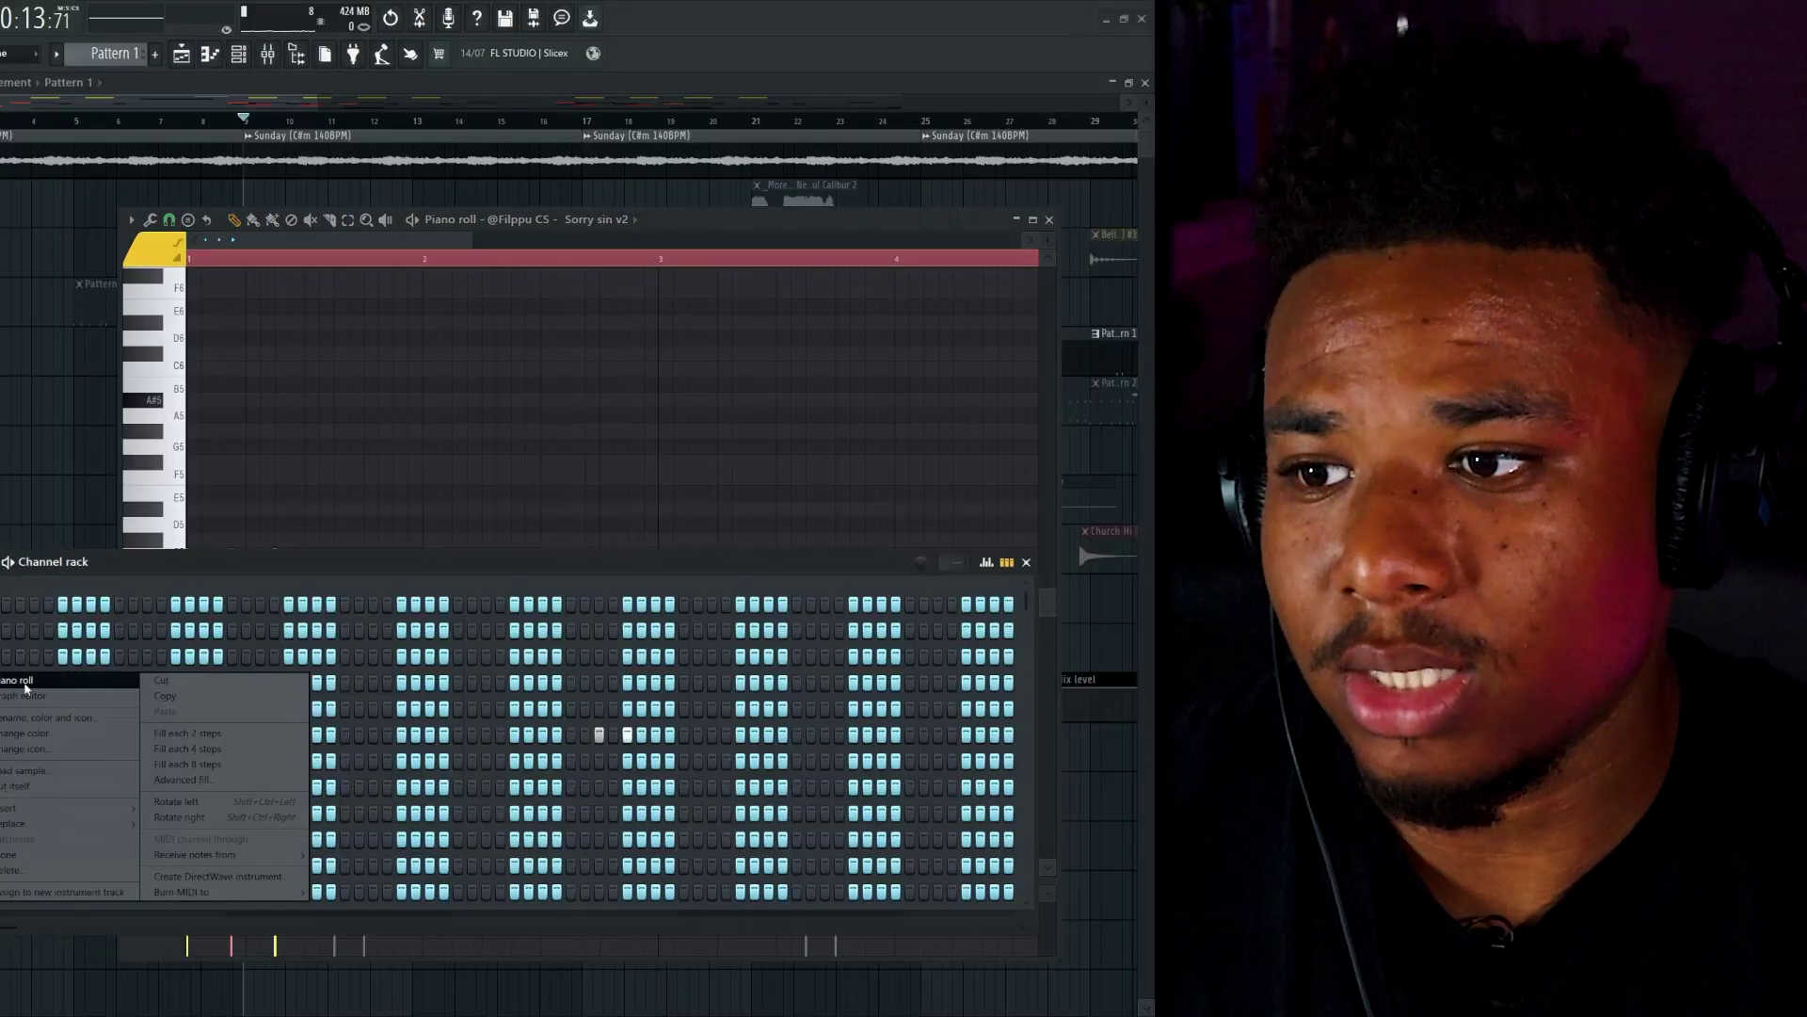
left_click(26, 685)
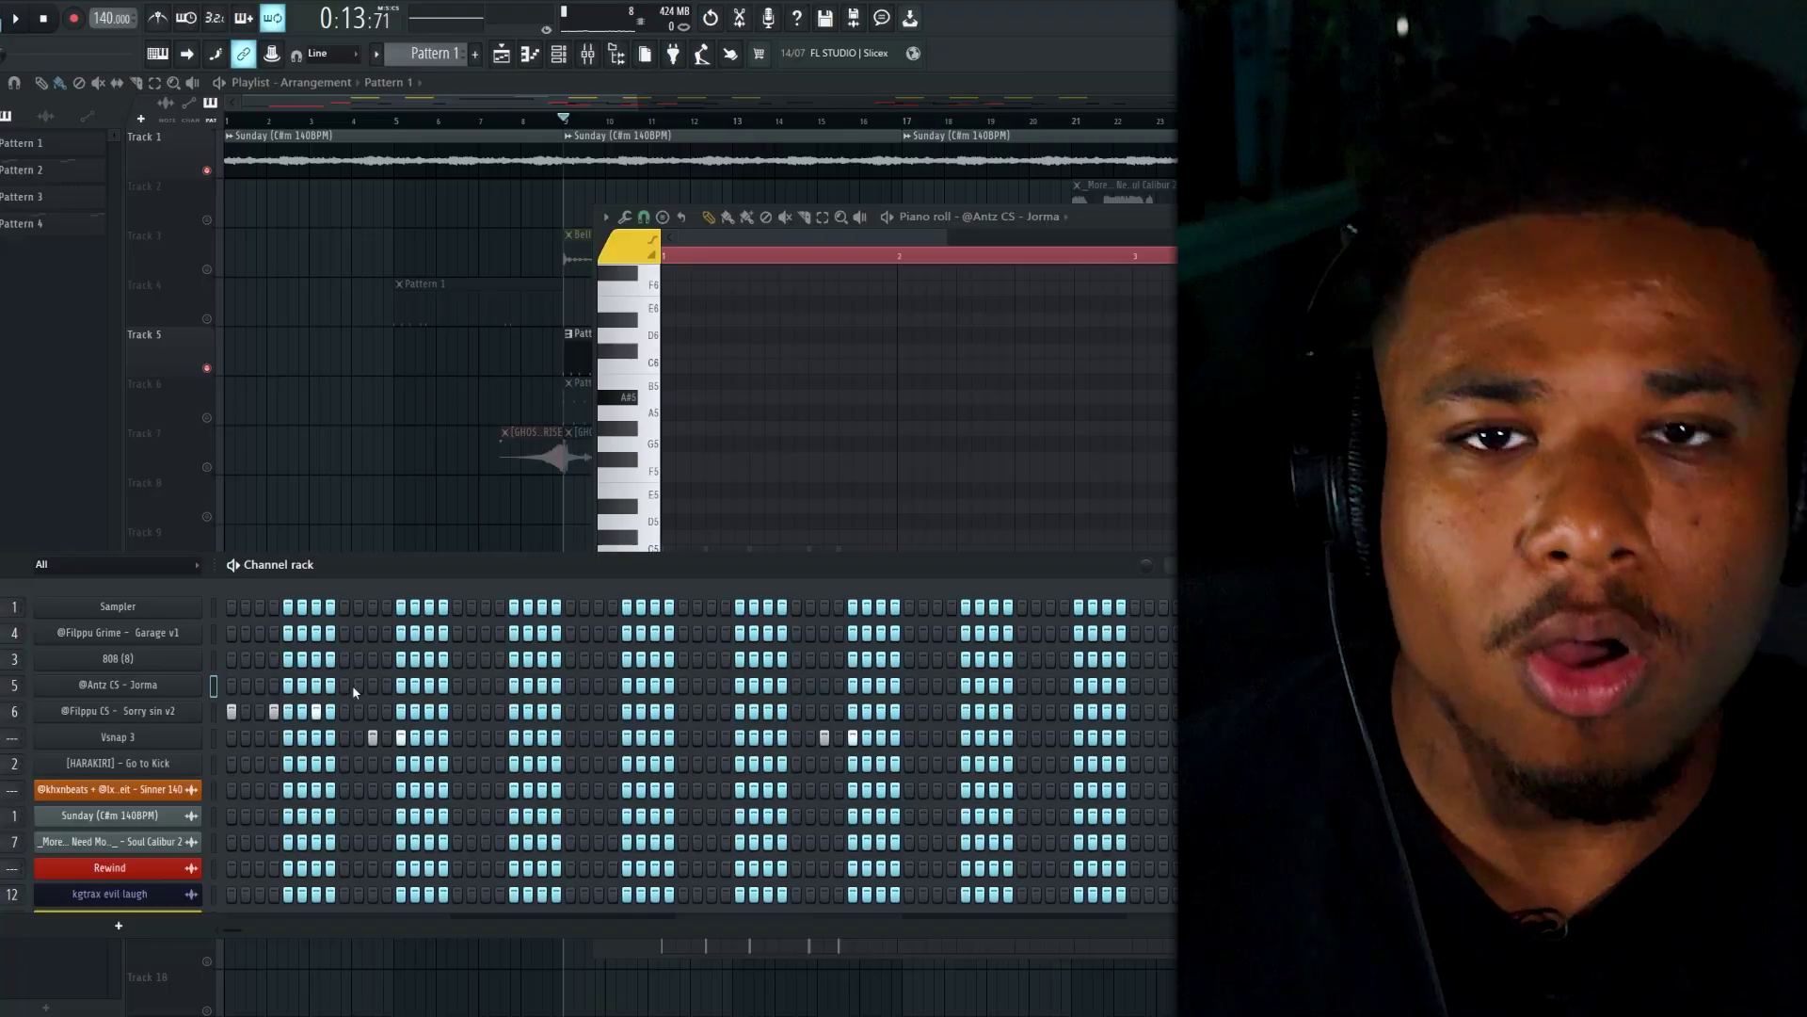
Play the pattern back and light an extra step on the Jorma row
key("space")
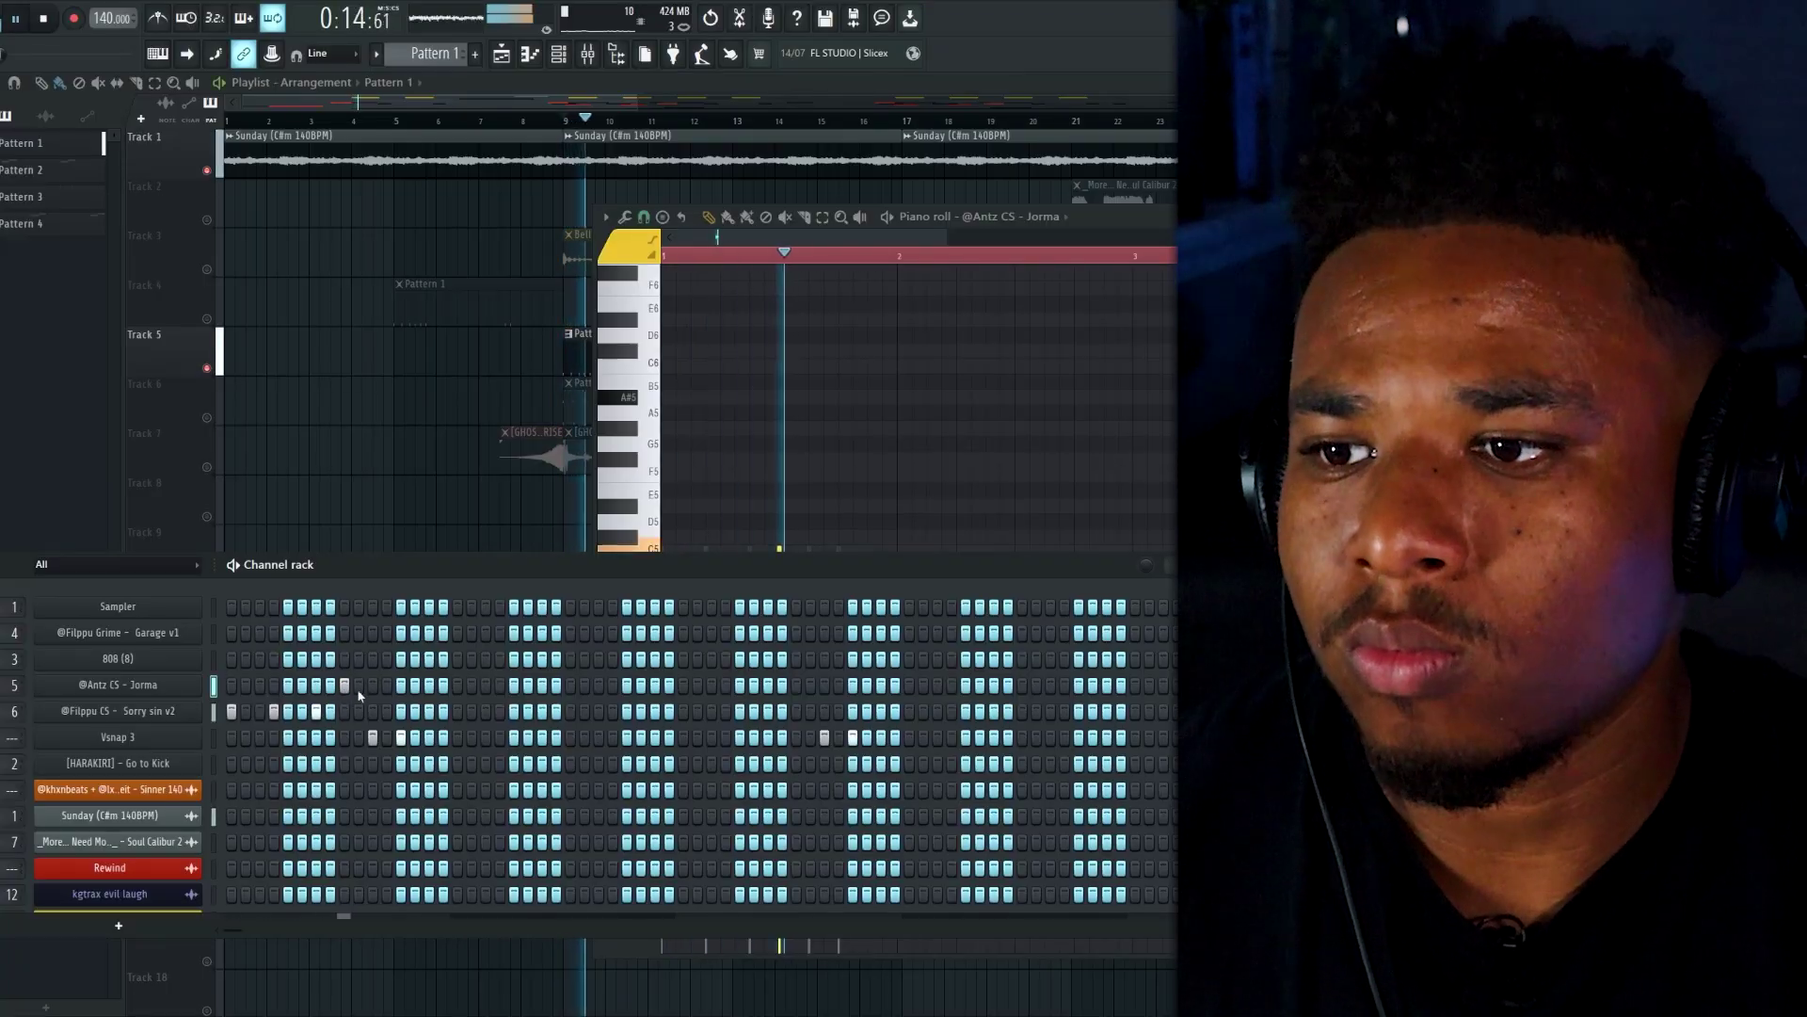
key("space")
key("space")
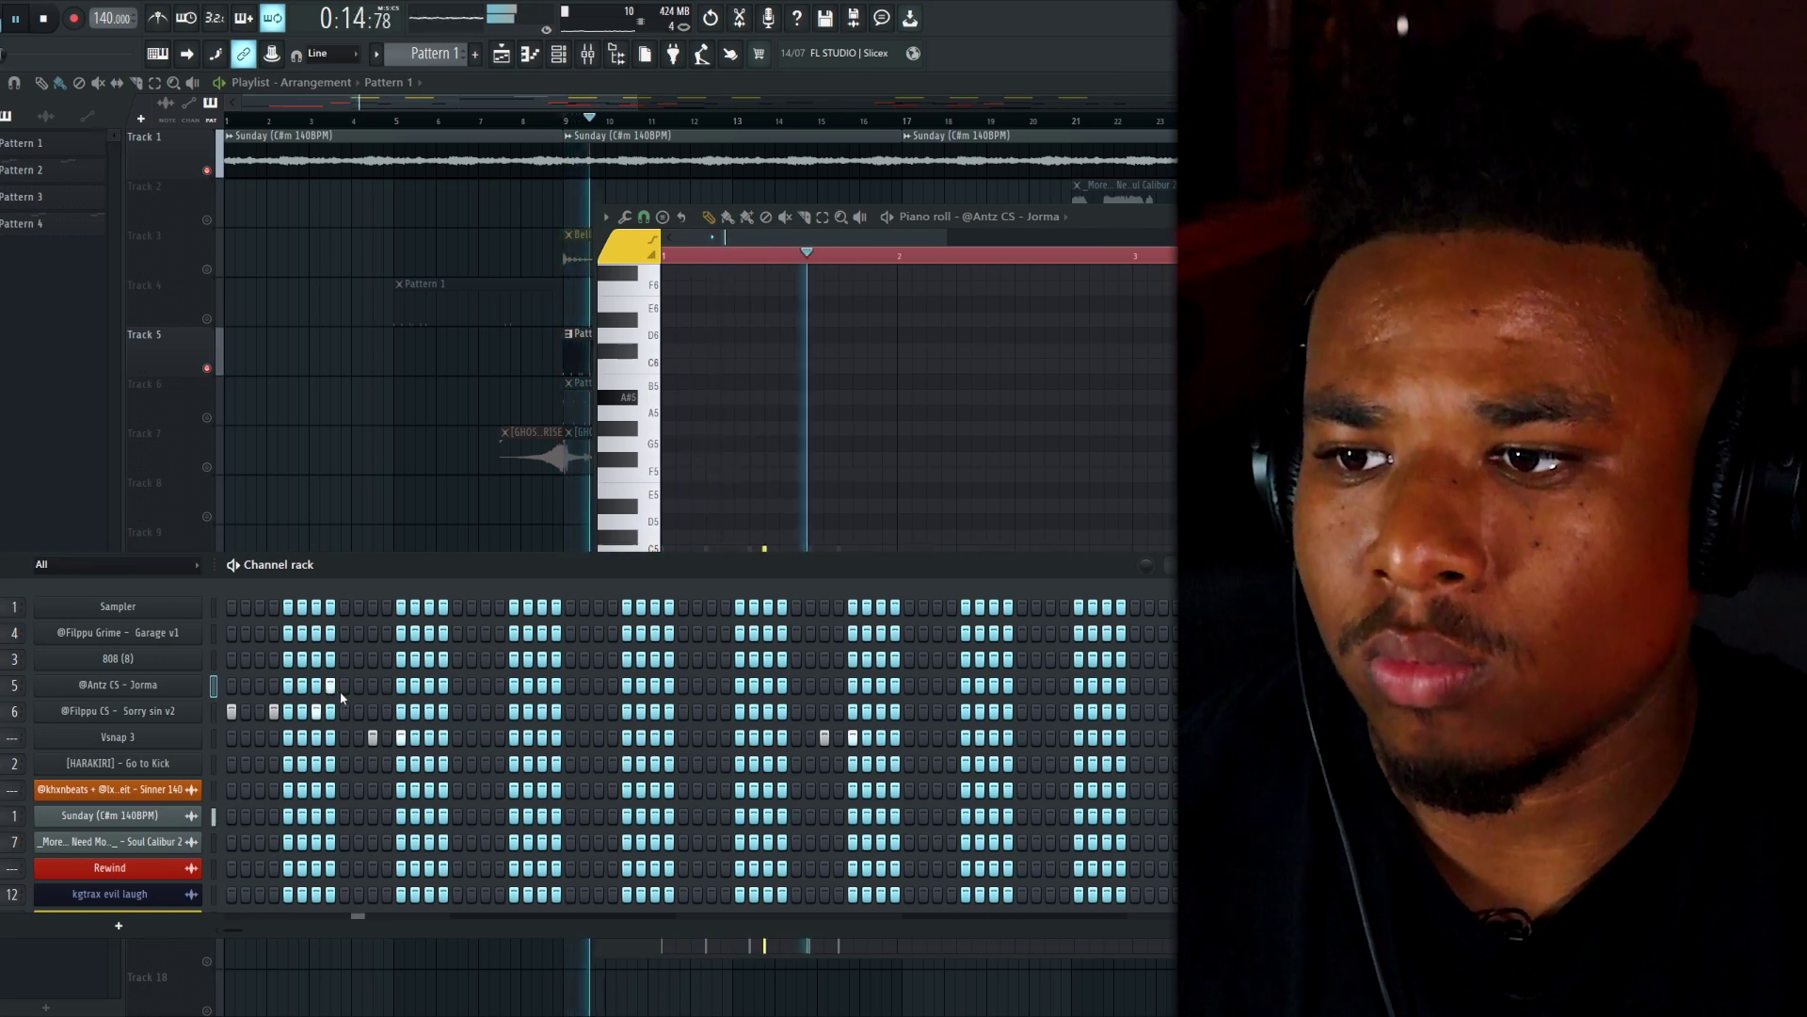
left_click(371, 686)
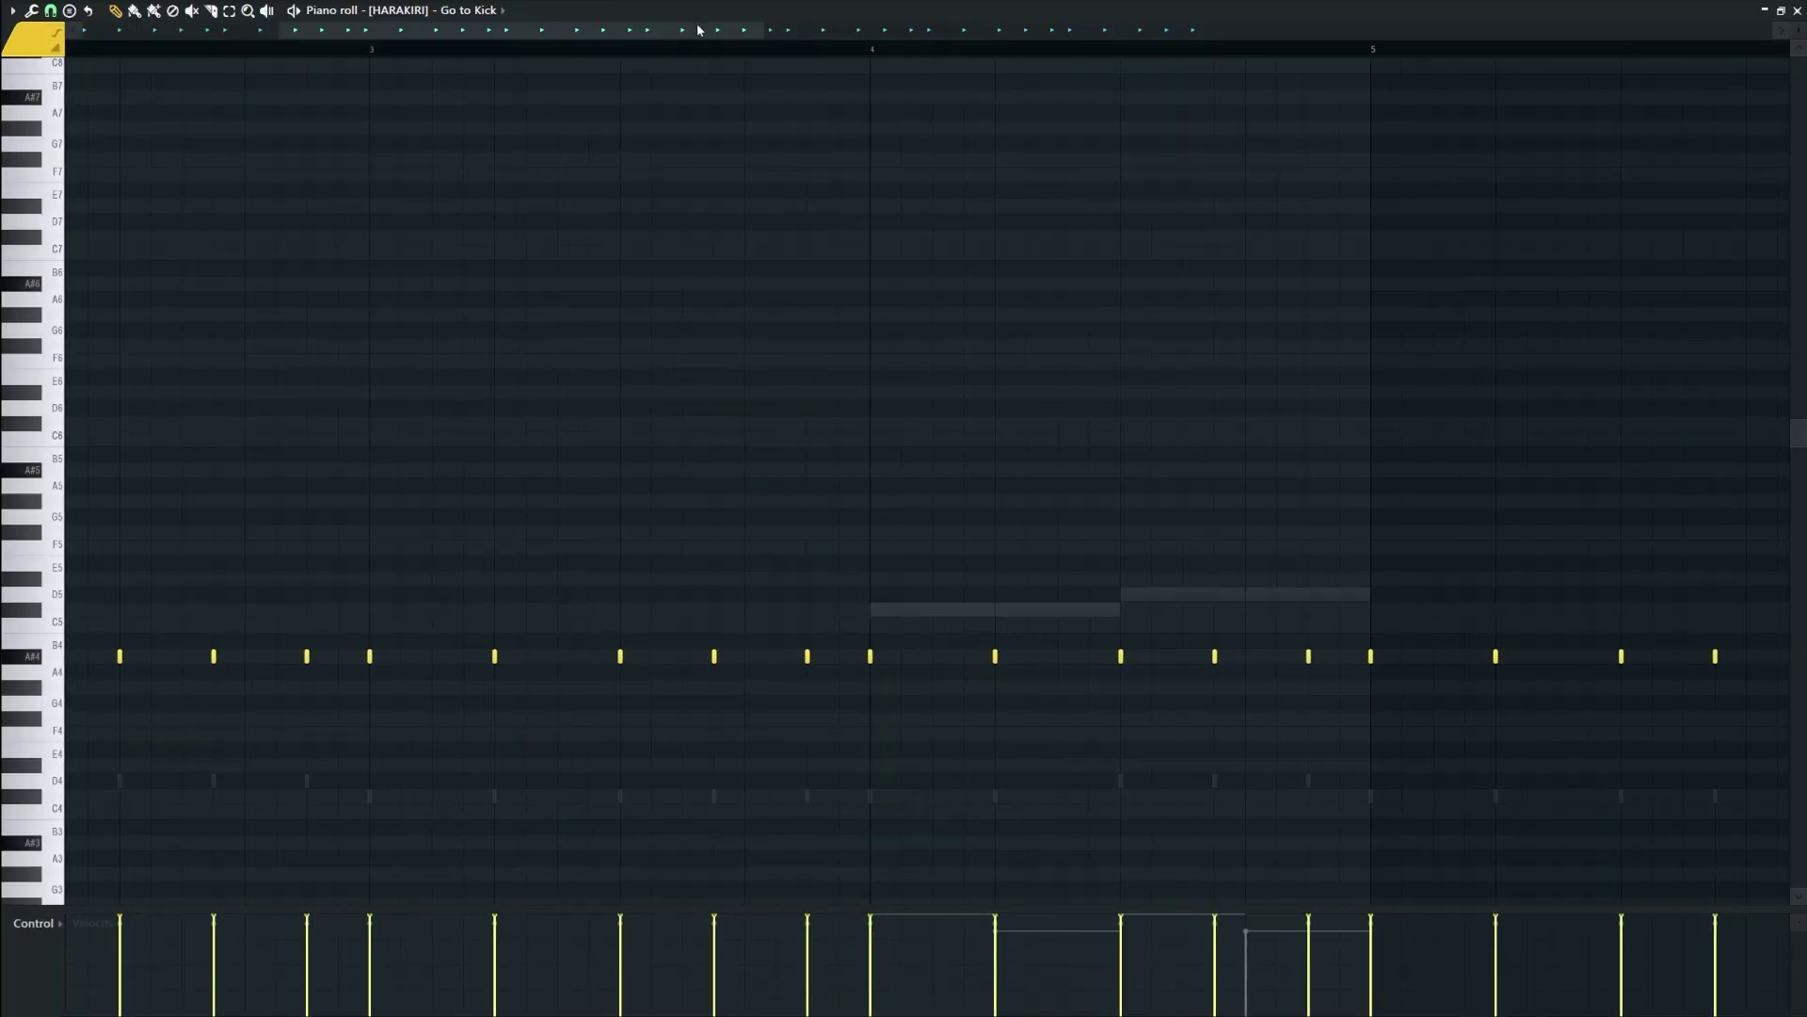
Zoom the piano roll and add an extra kick step to the [HARAKIRI] - Go to Kick pattern
scroll(693, 33, "down", 2)
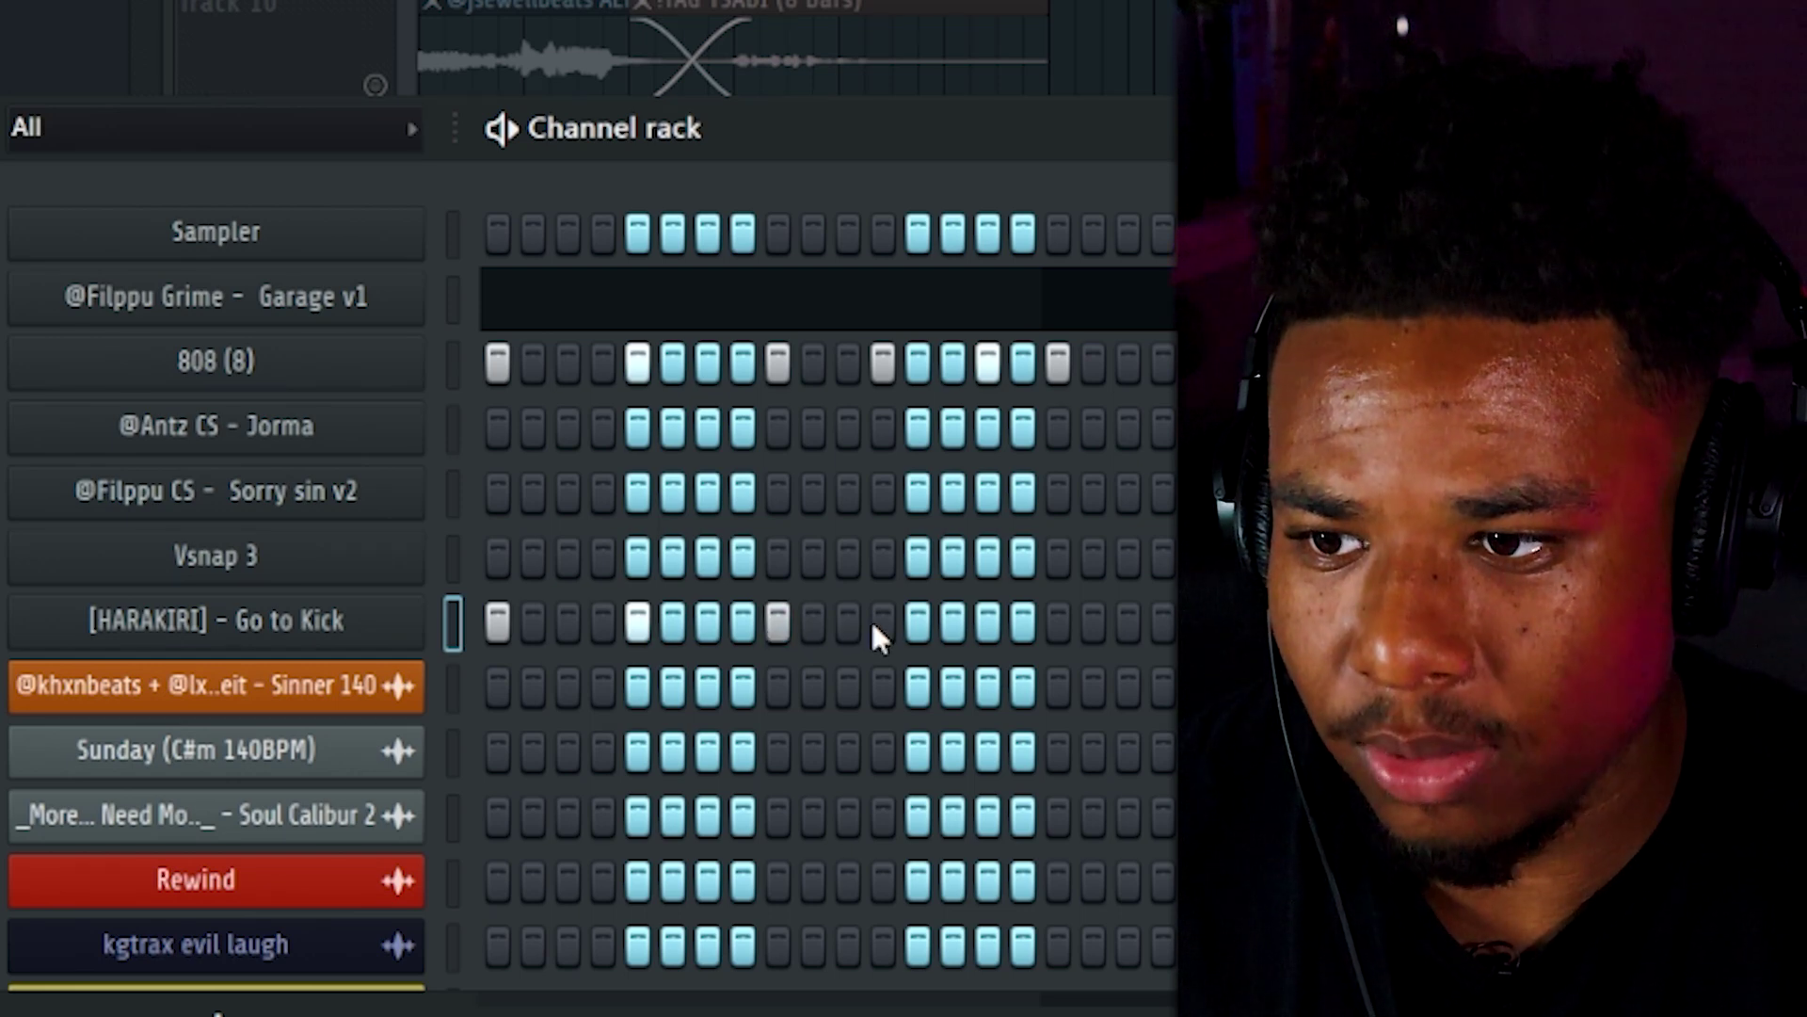
left_click(881, 622)
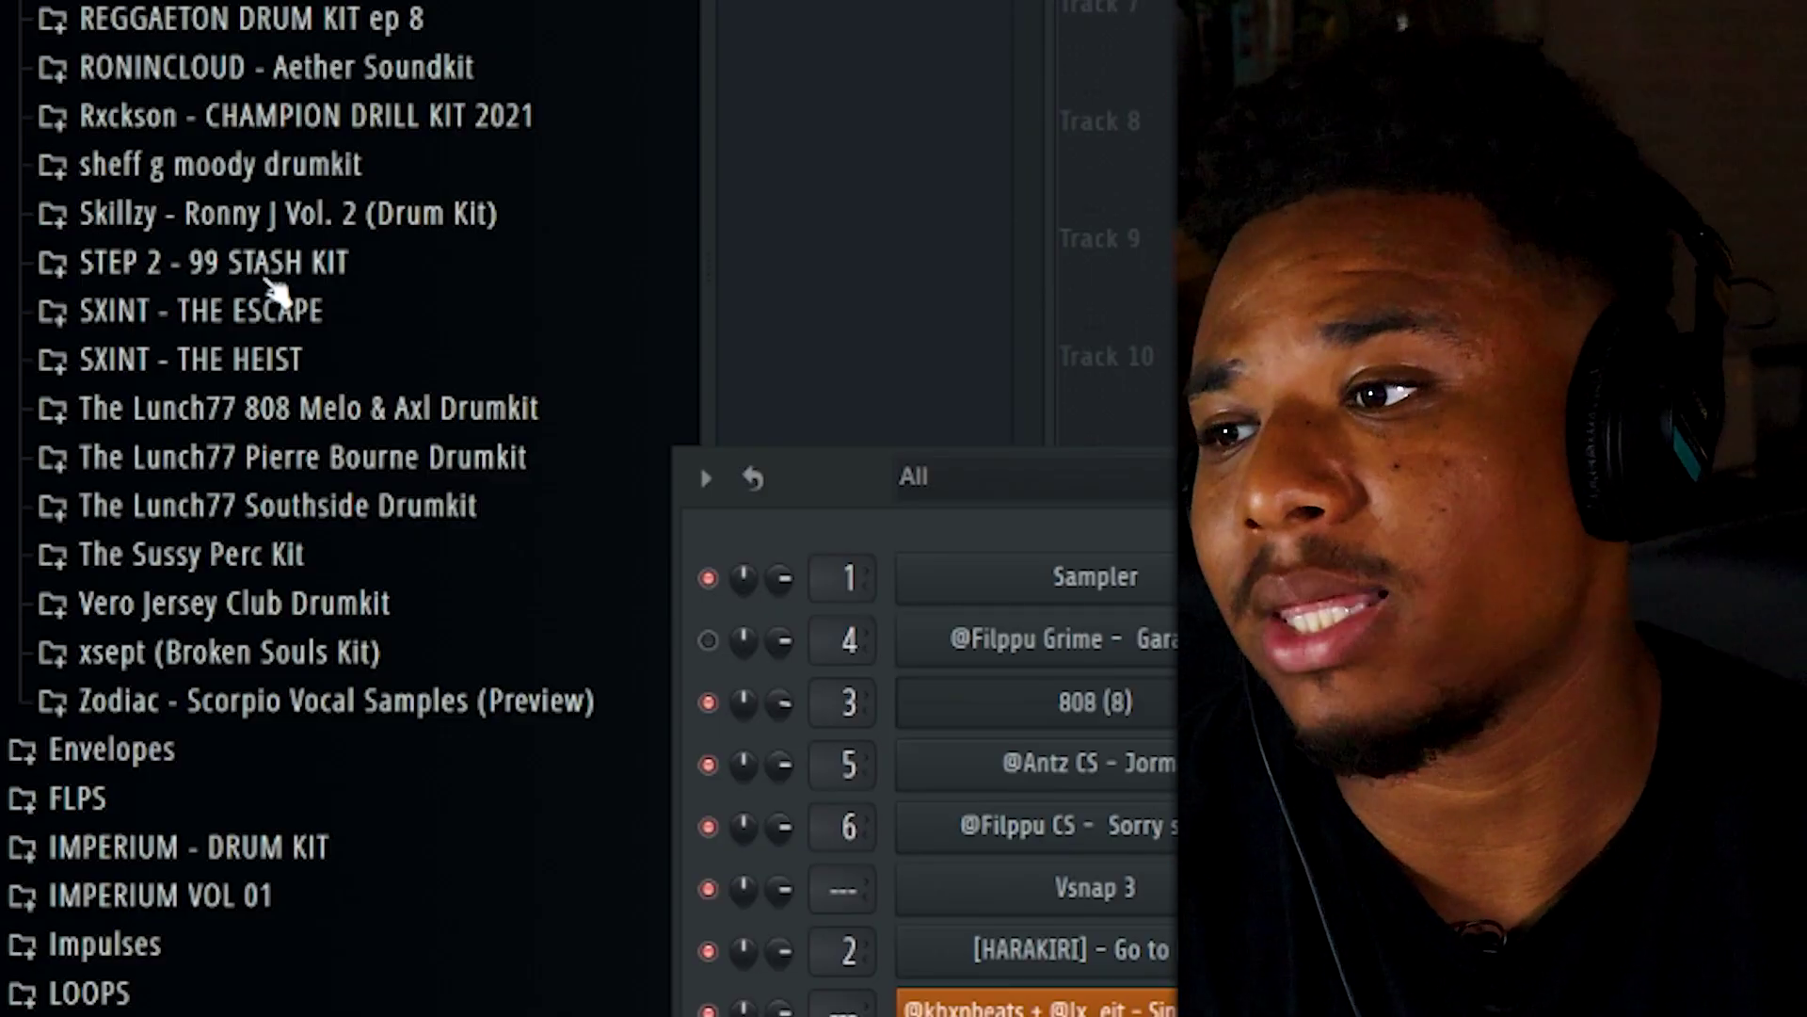
Expand STEP 2 - 99 STASH KIT to reveal its 99 - 808s, 99 - KICKS and other subfolders
left_click(273, 280)
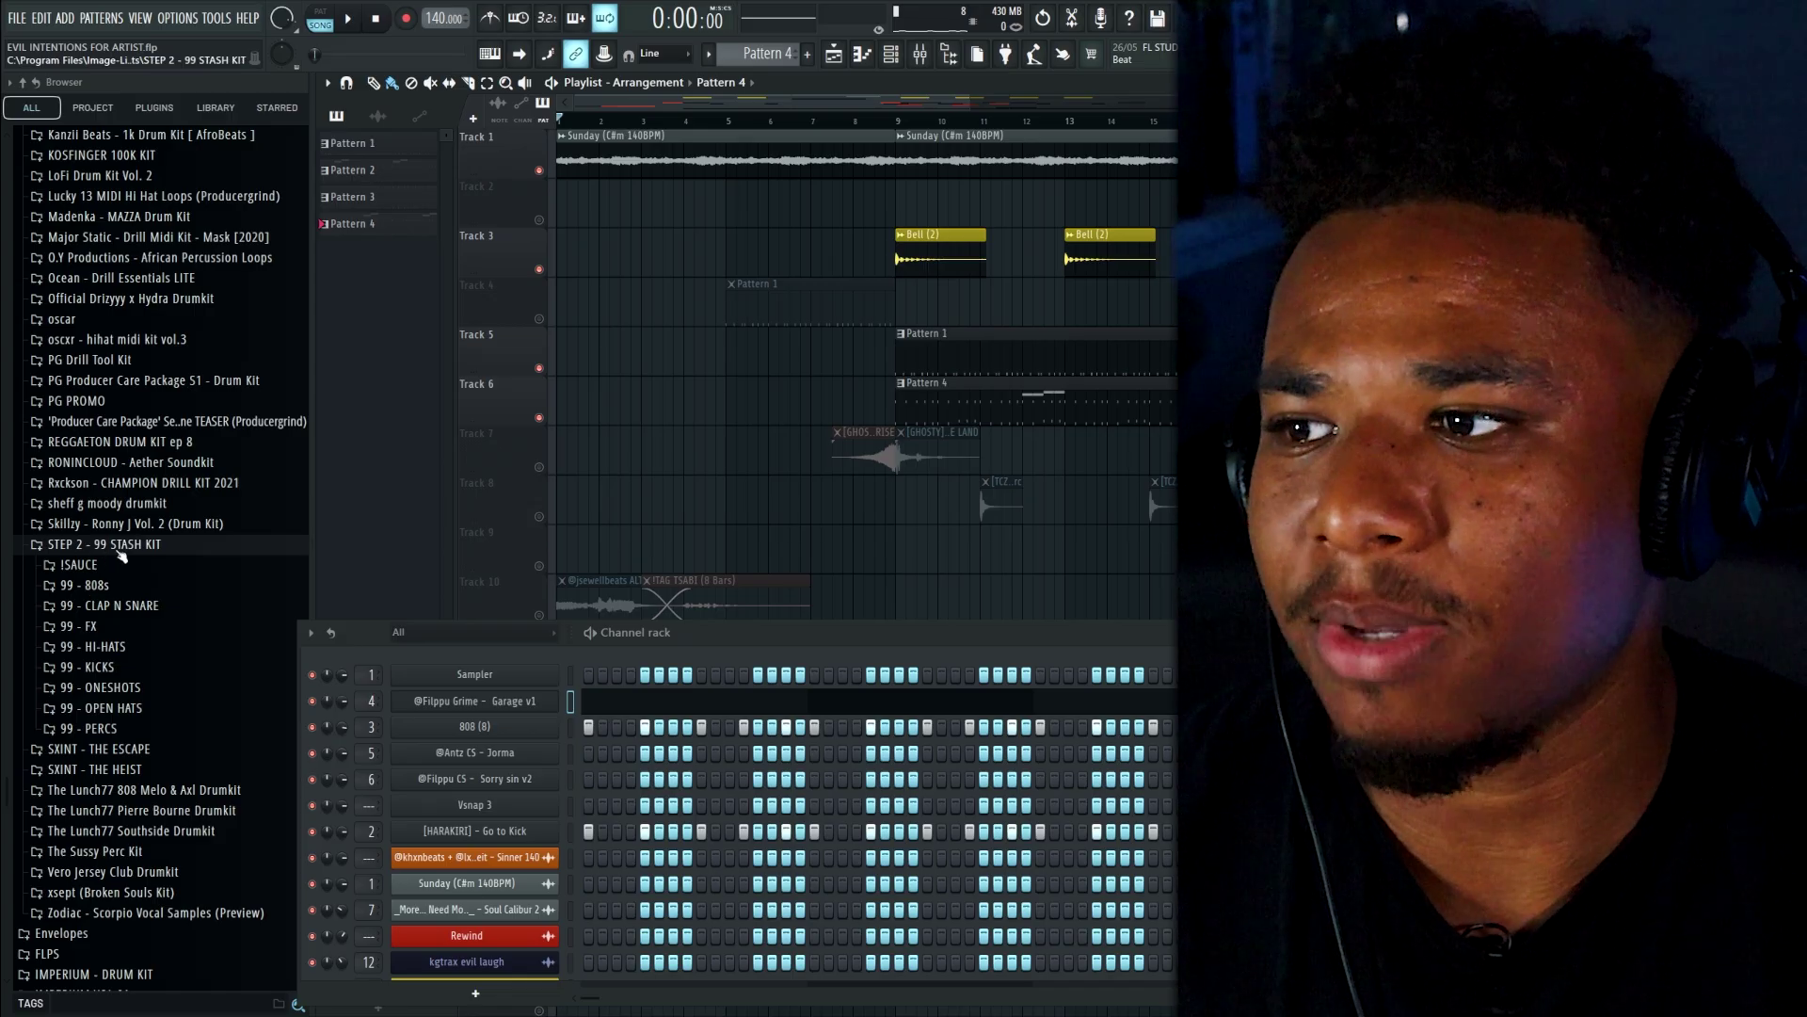
Switch the picker to audio clips and open the Bell (2) and kgtrax evil laugh clip settings
left_click(377, 115)
left_click(918, 233)
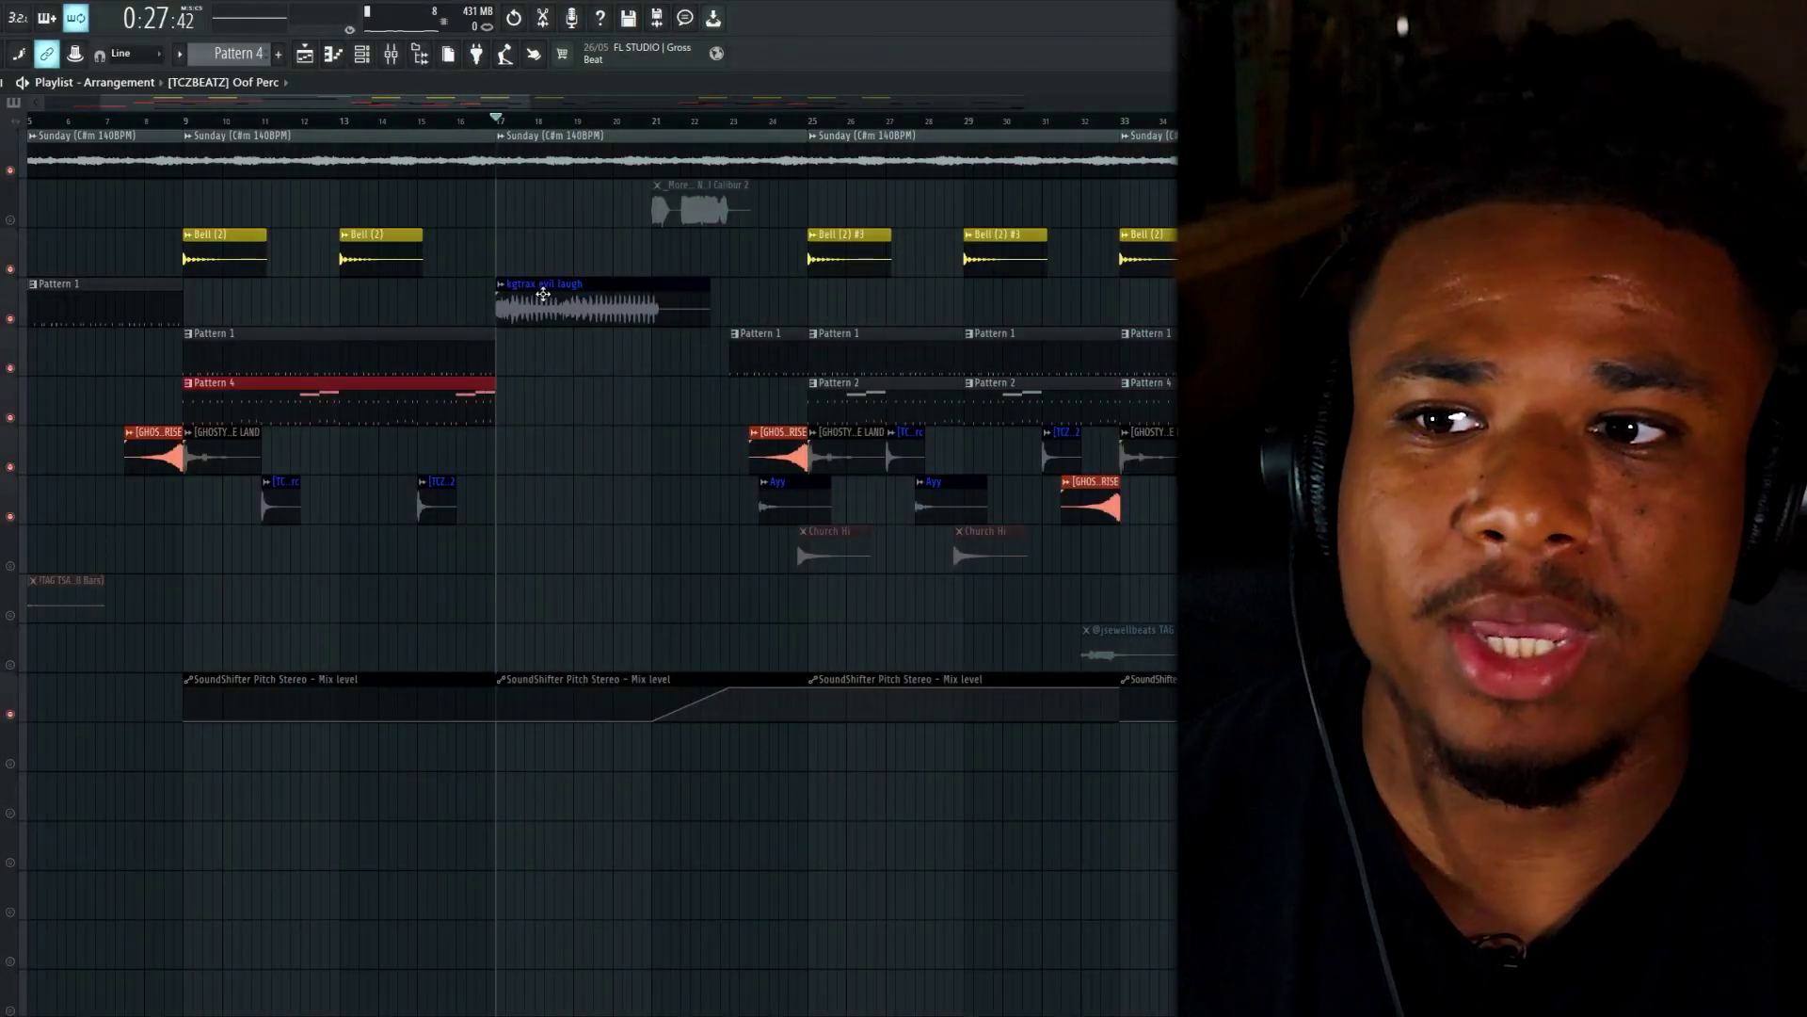
double_click(544, 301)
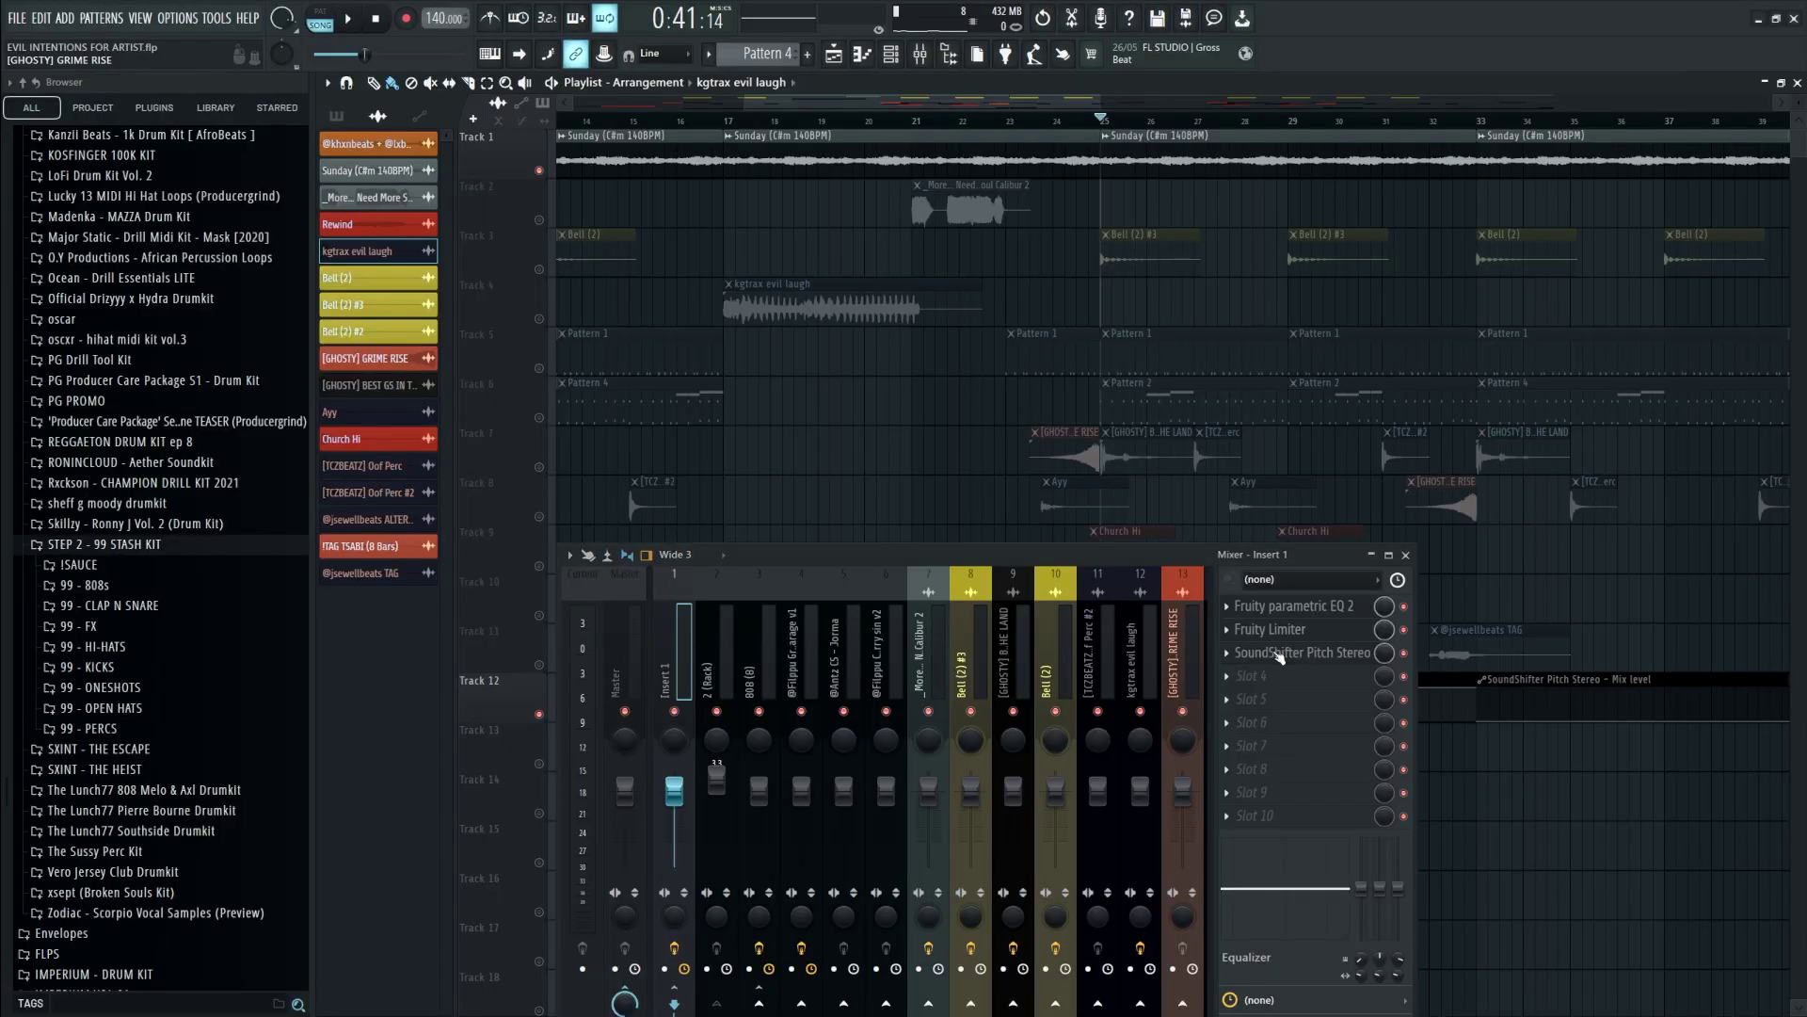
left_click(1309, 656)
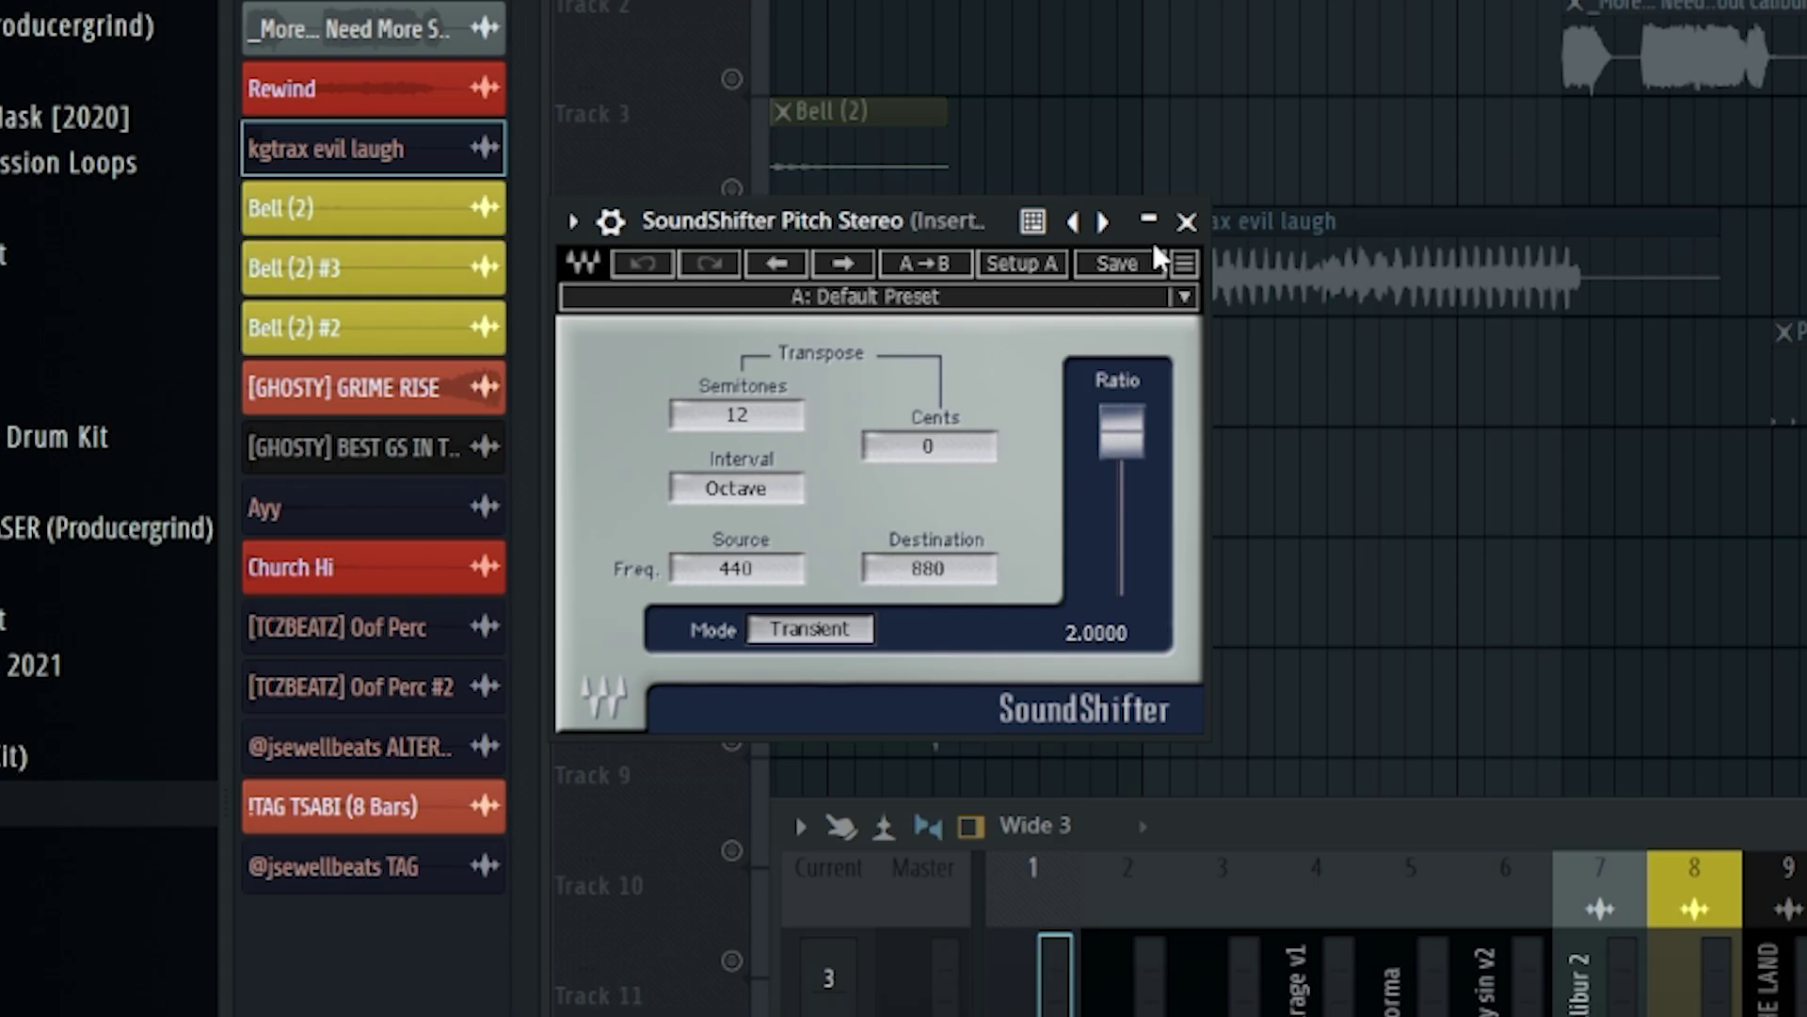
left_click(1186, 222)
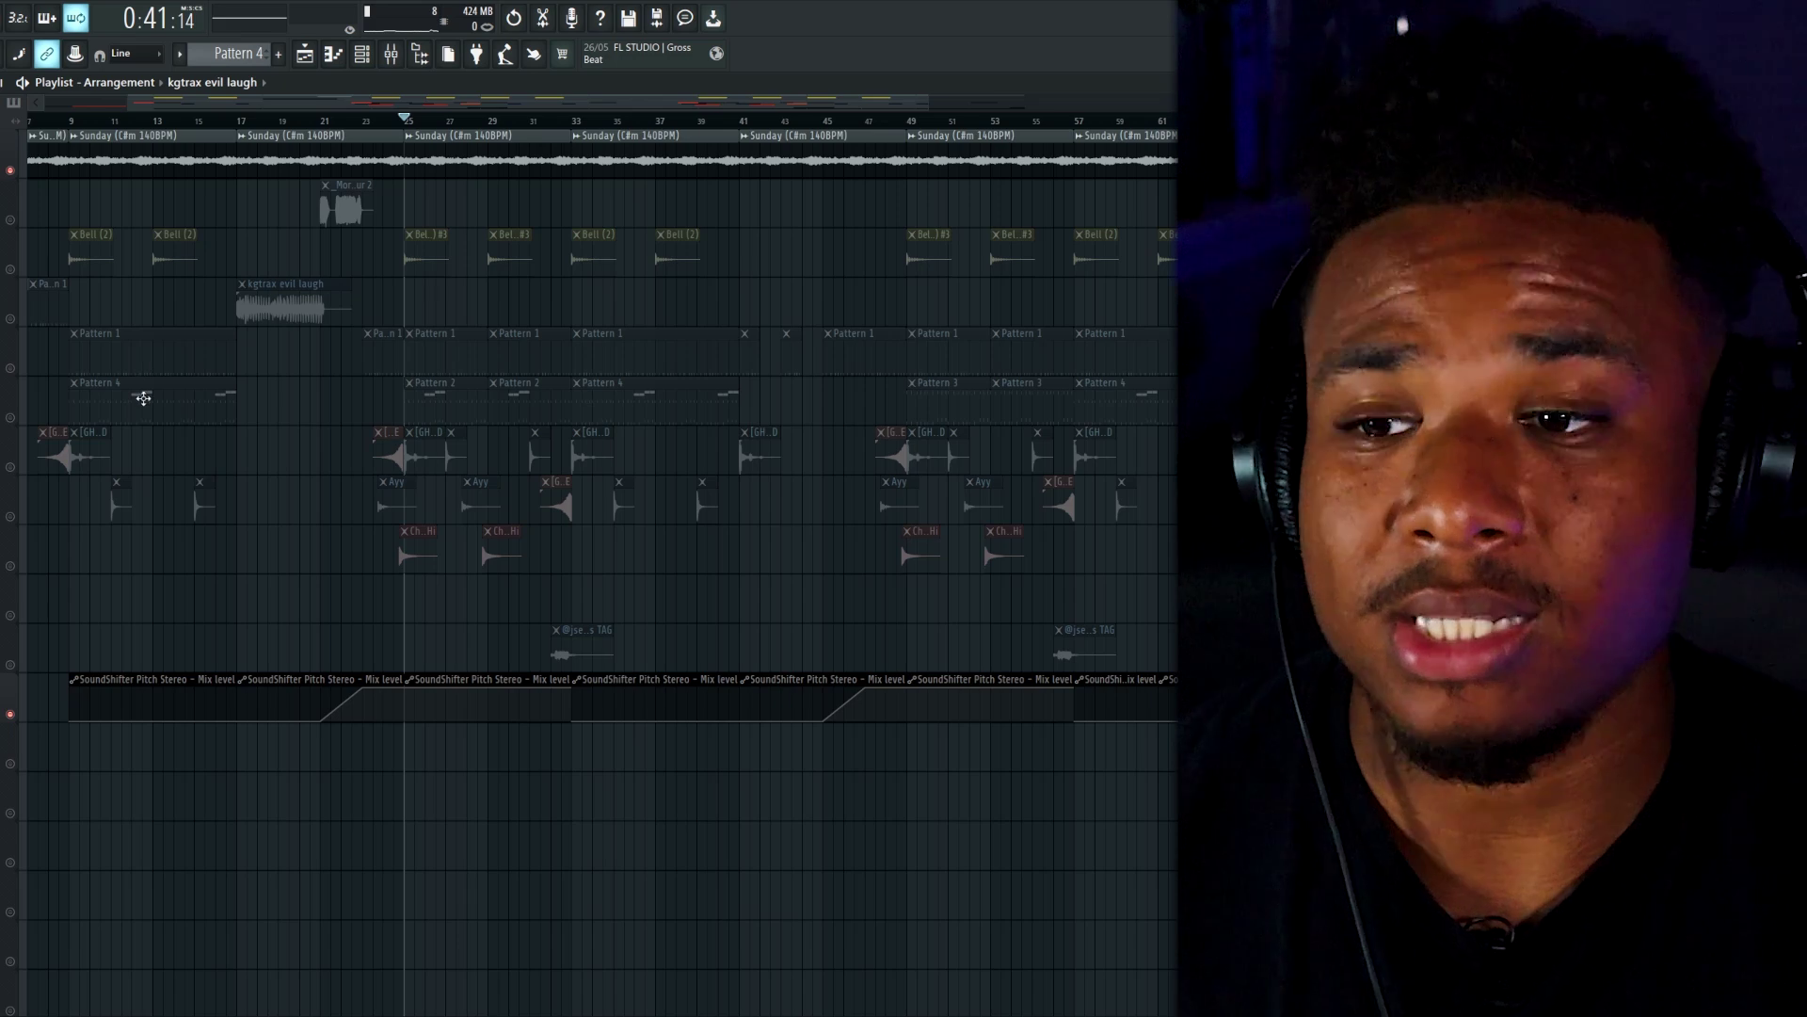
scroll(371, 387, "up", 5)
scroll(530, 449, "down", 2)
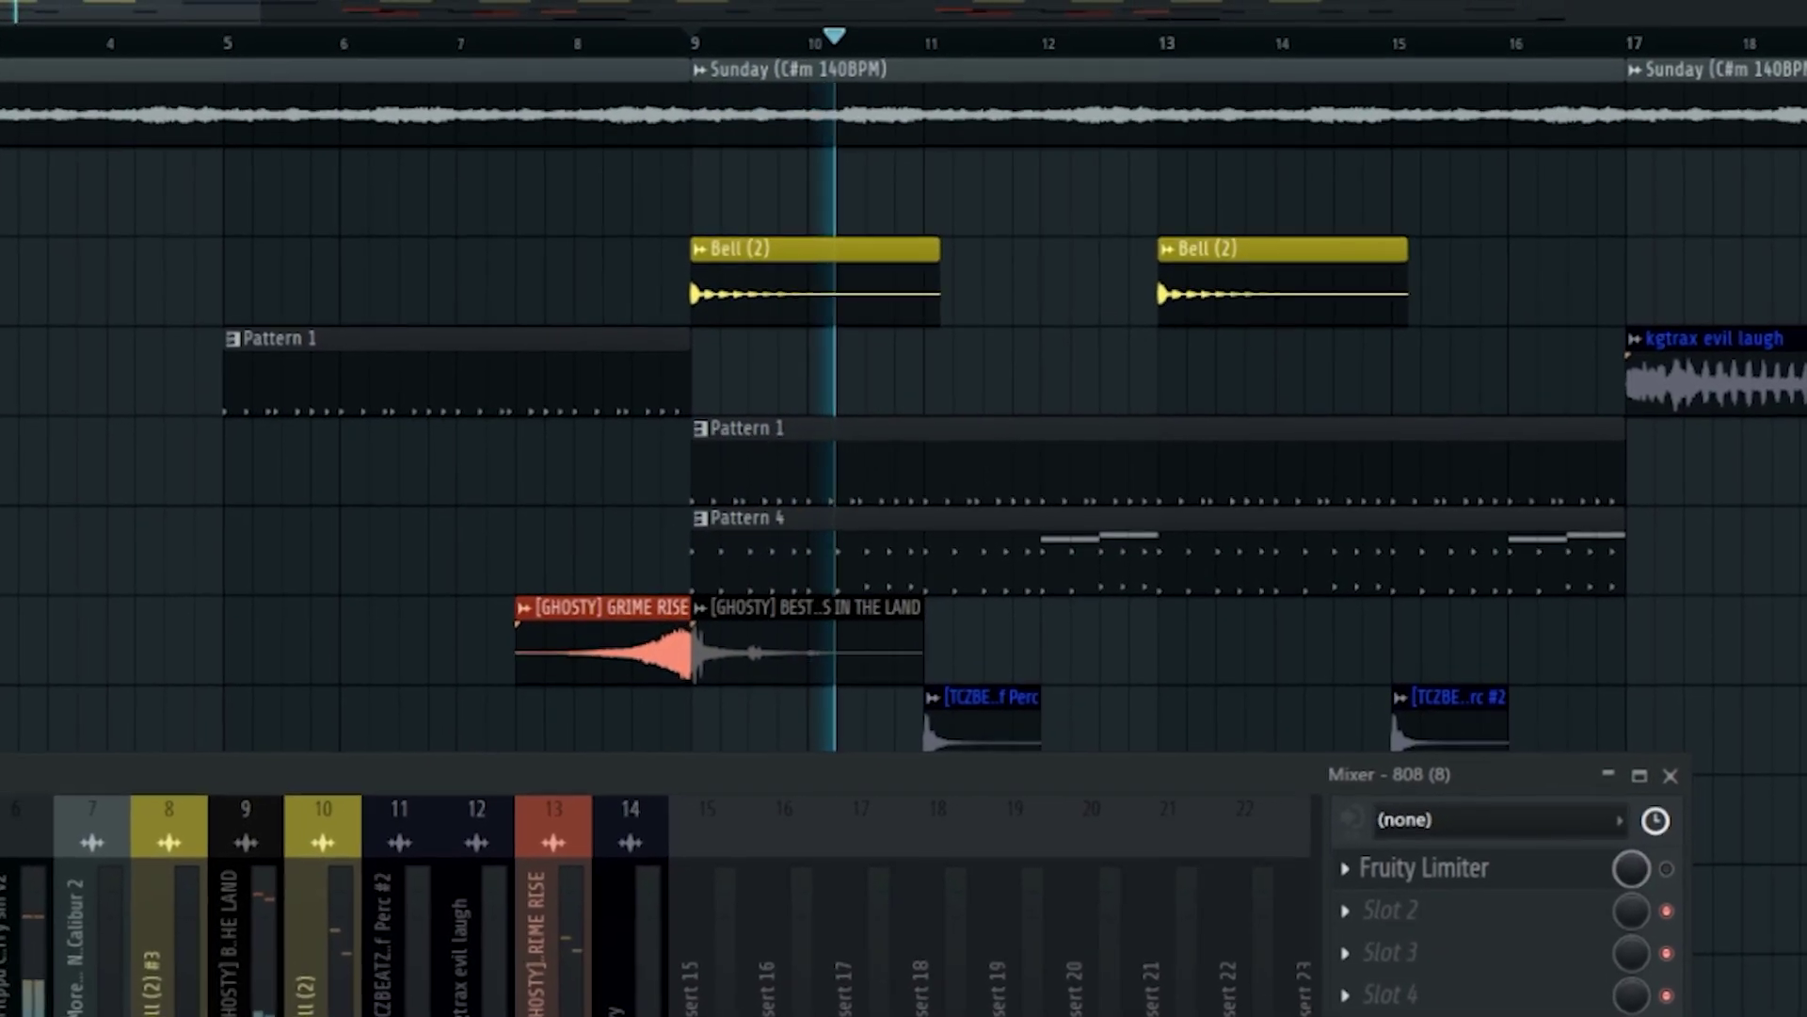
Stop playback and restart the arrangement from bar 9
key("space")
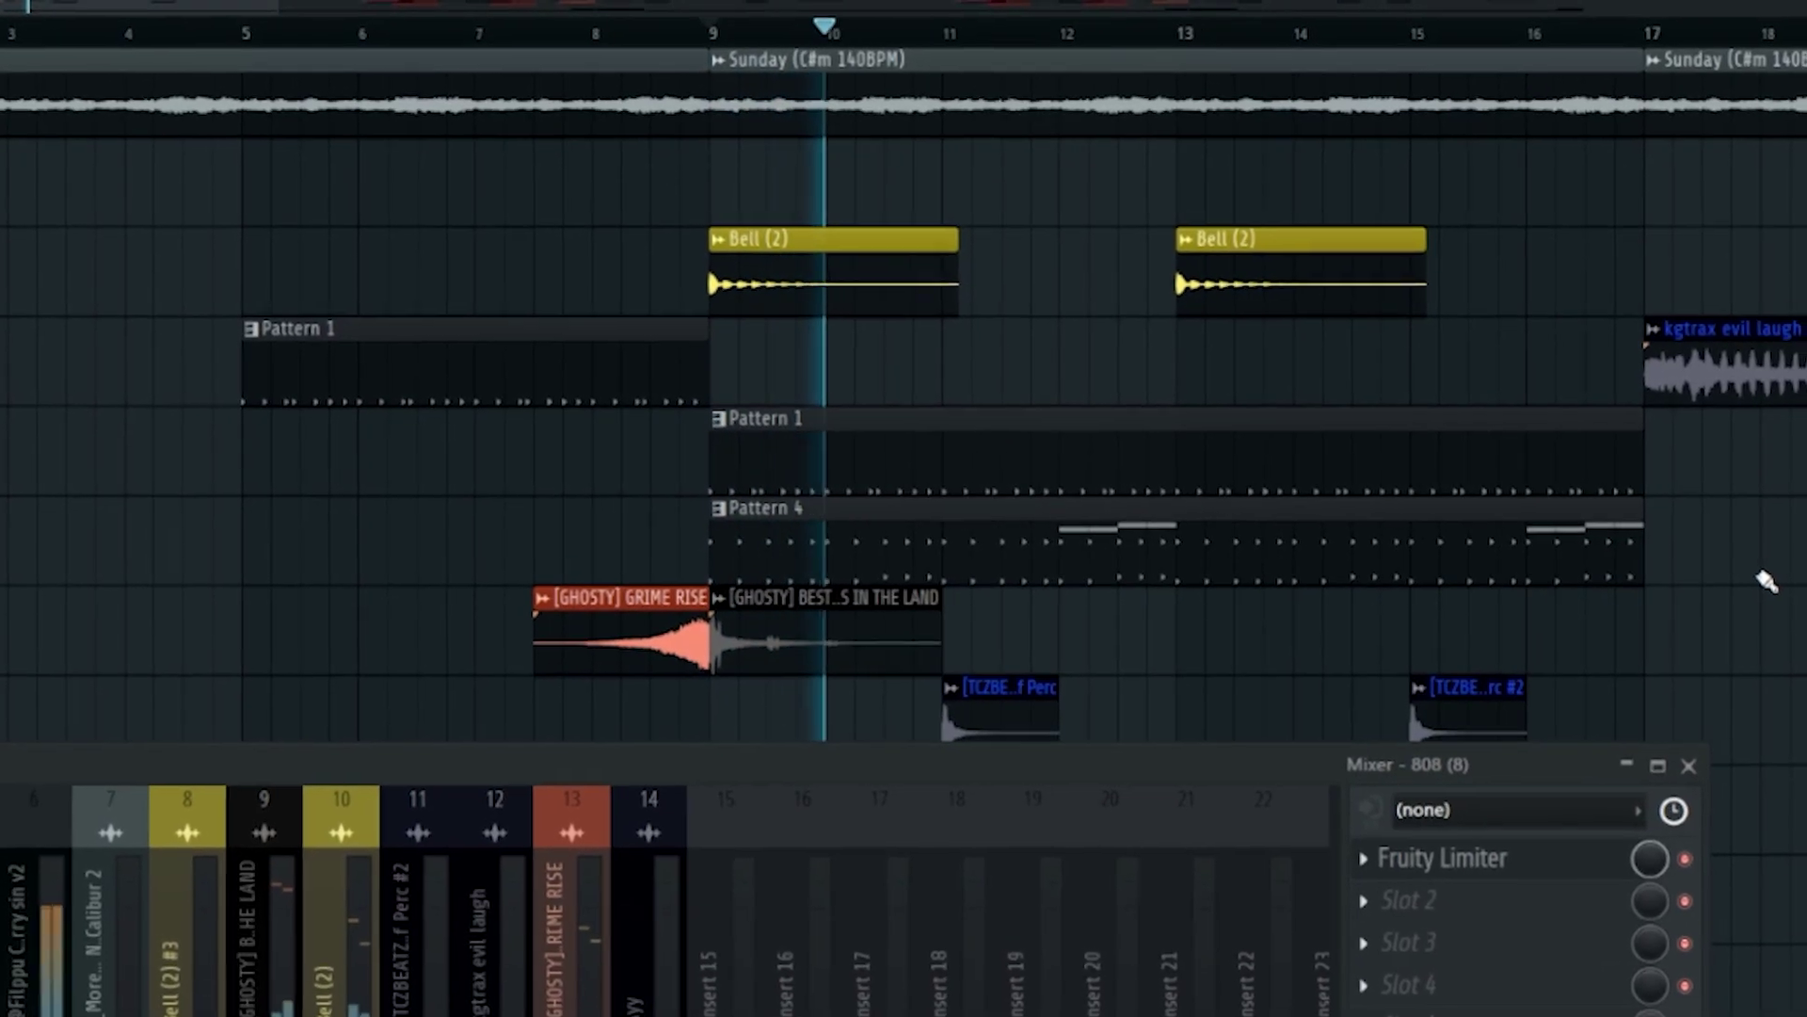
key("space")
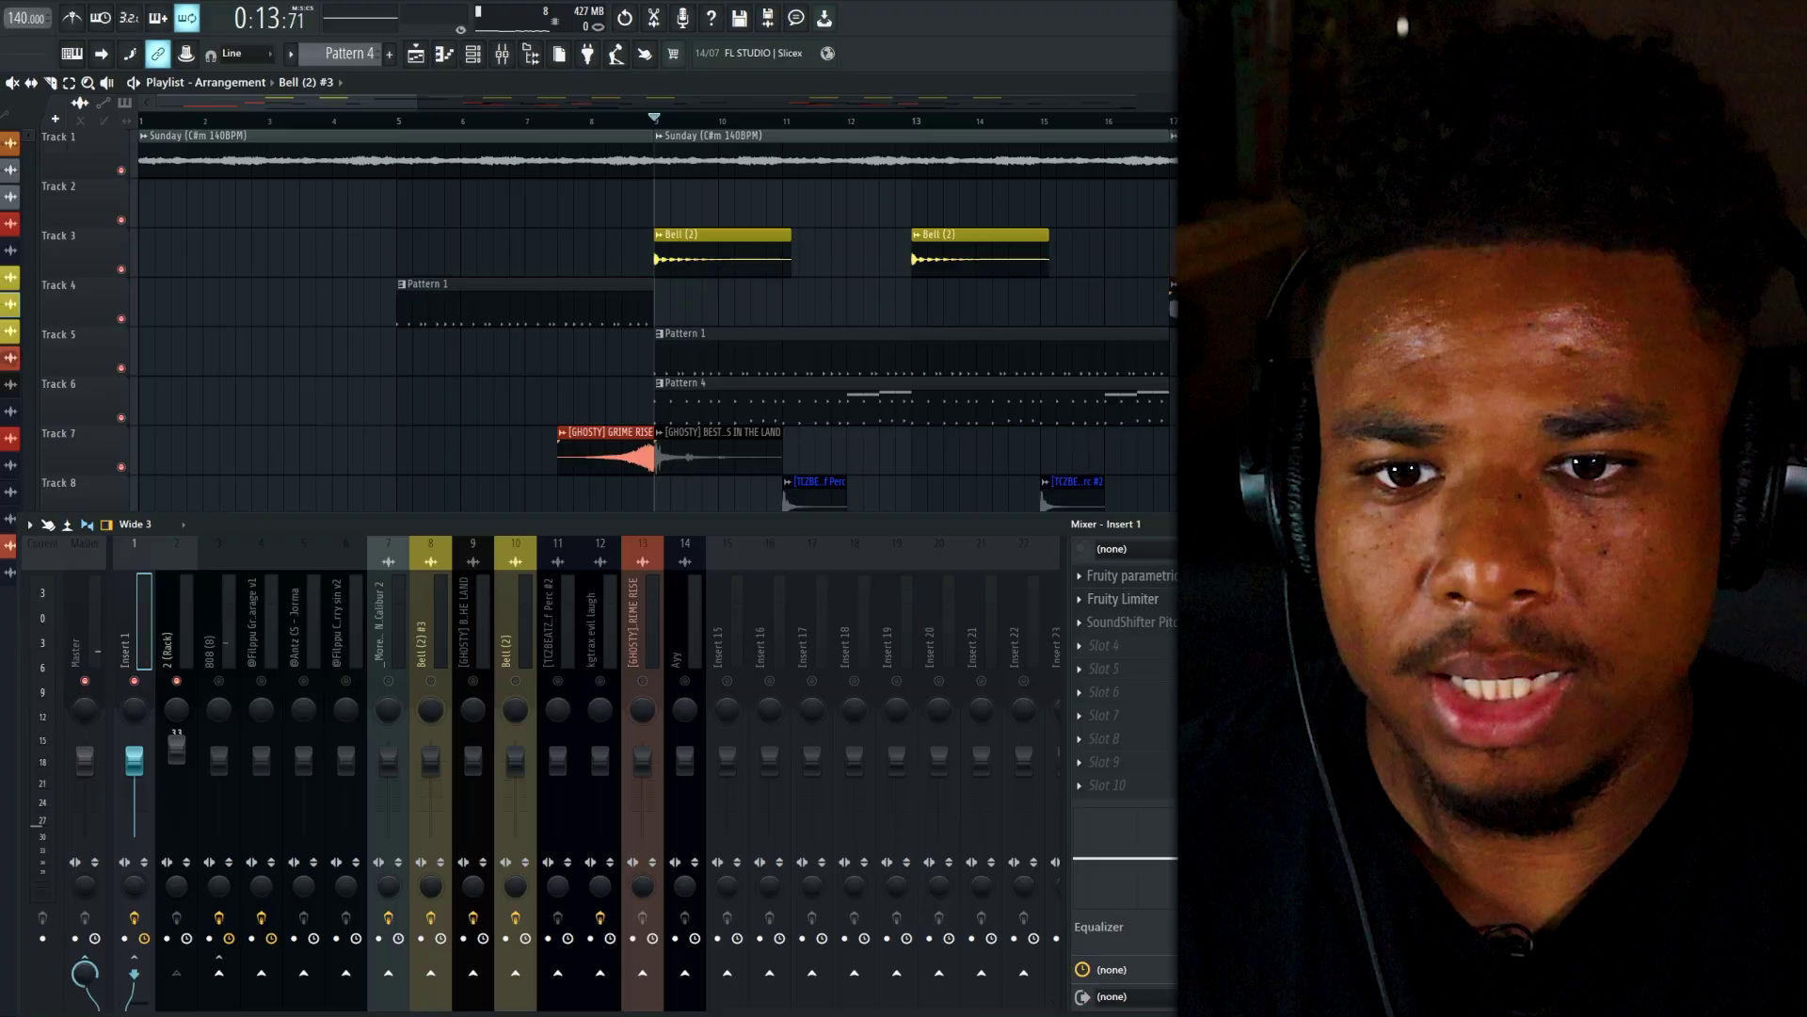
key("space")
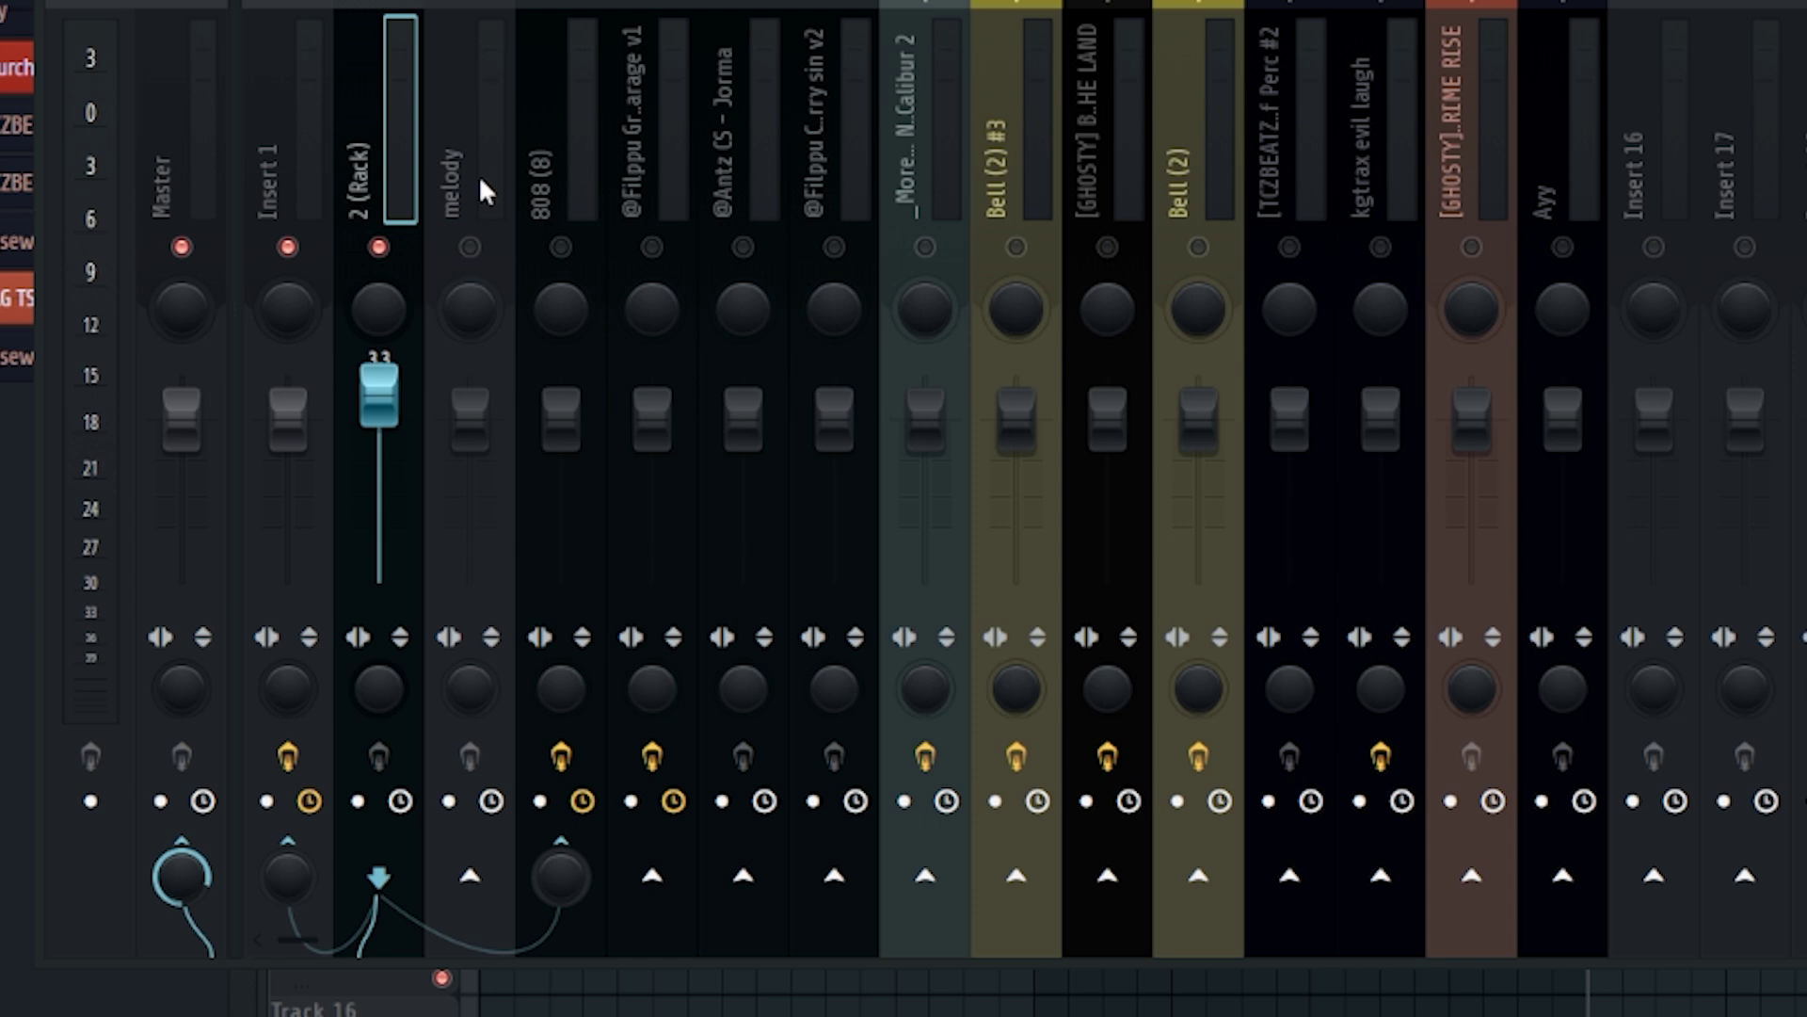
Sidechain the 2 (Rack) insert to the melody insert and select melody
right_click(469, 882)
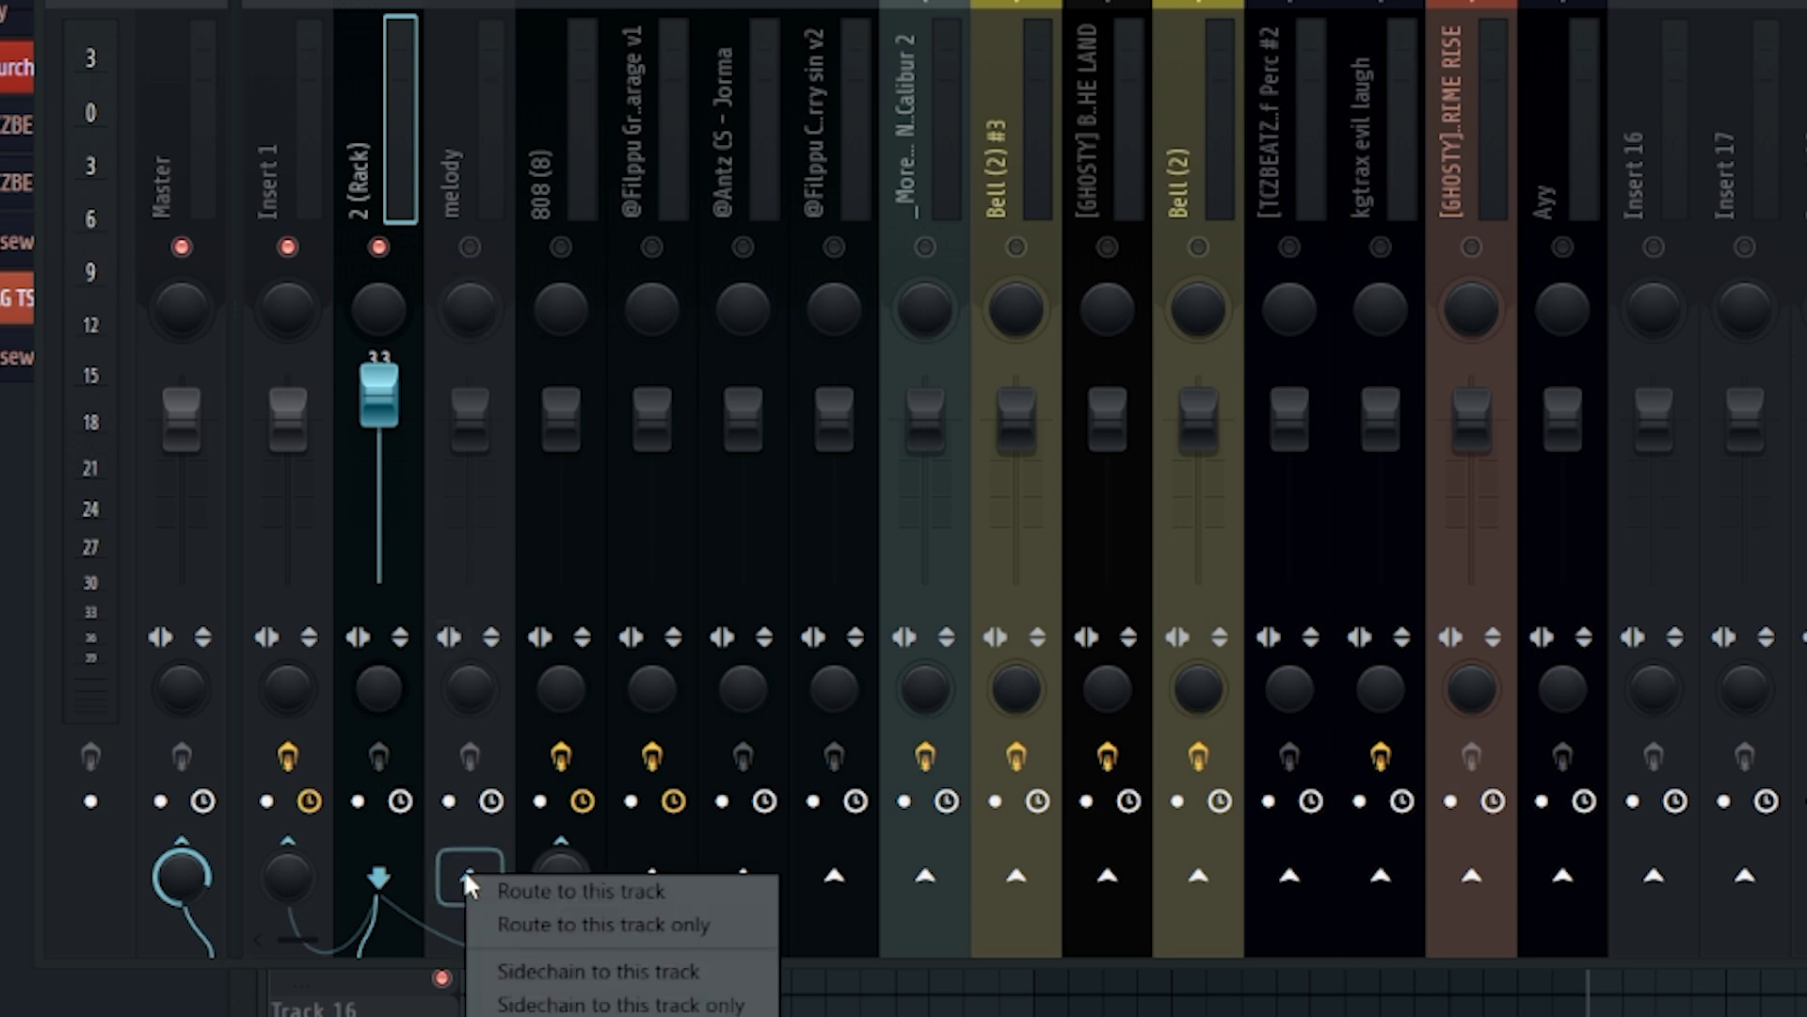
left_click(583, 970)
left_click(482, 206)
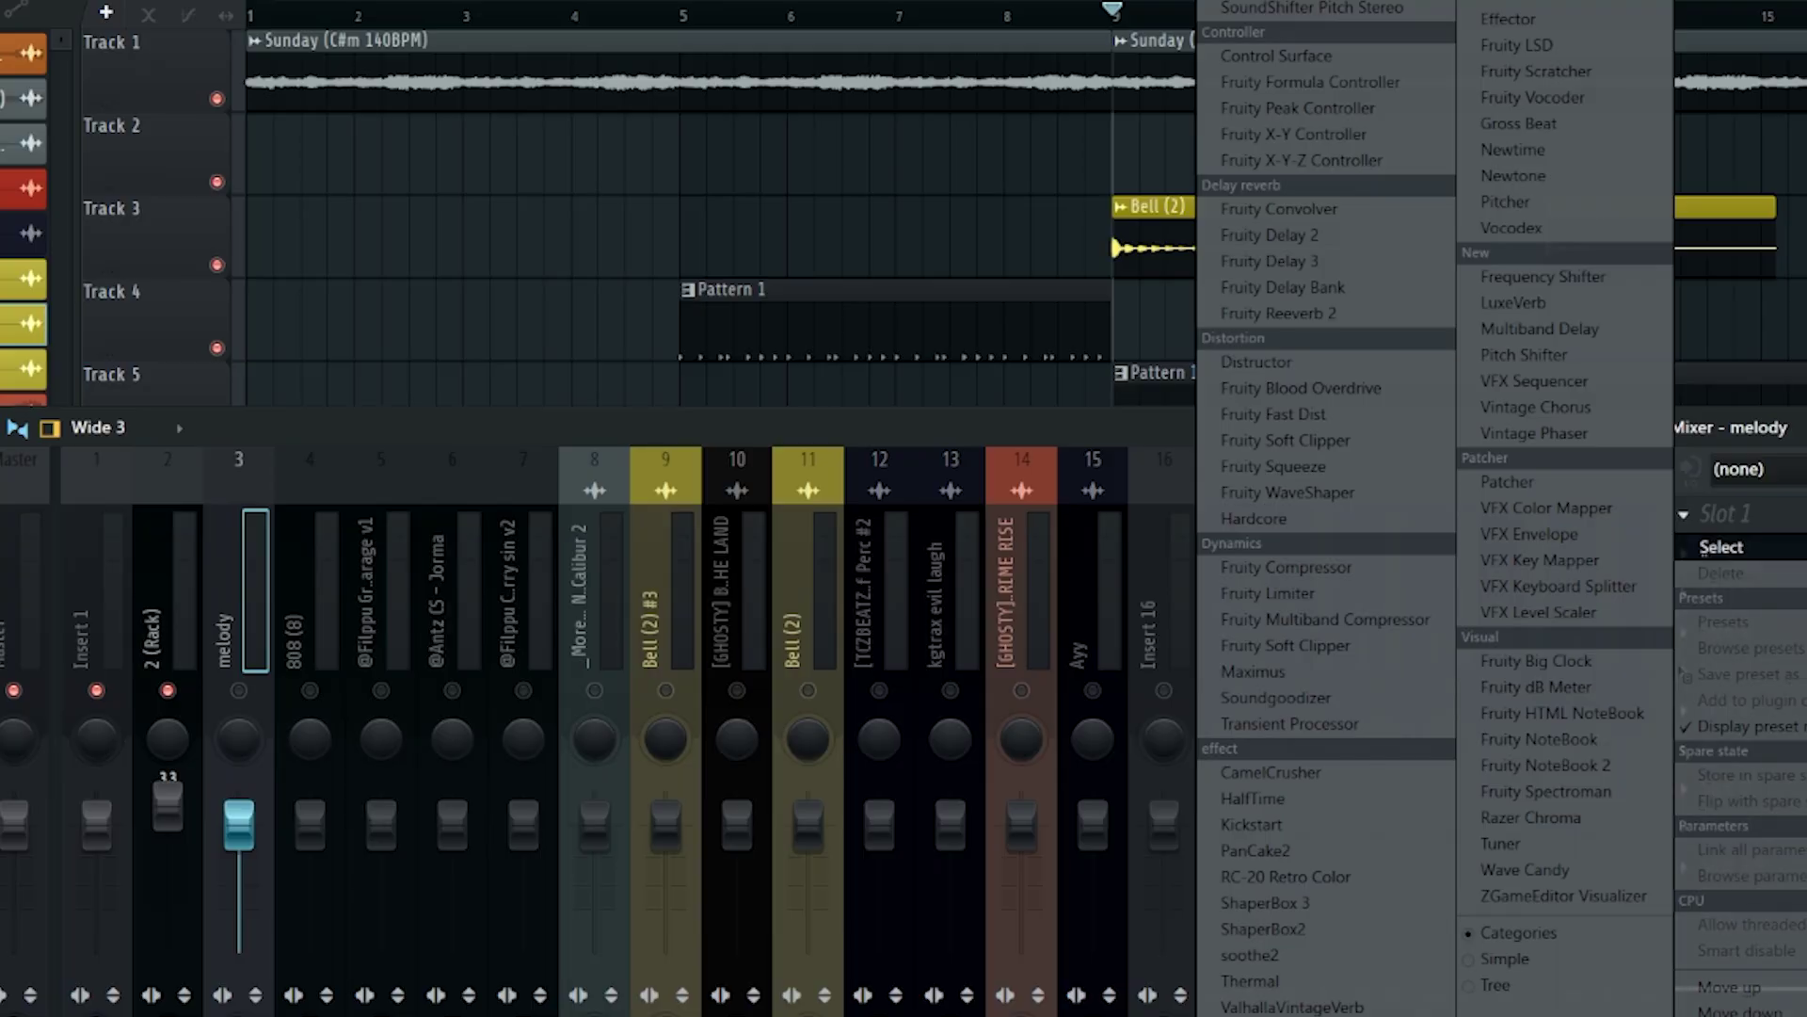
Load Fruity Limiter onto the melody insert via the 'limiter' search, then delete and confirm
type("limiter")
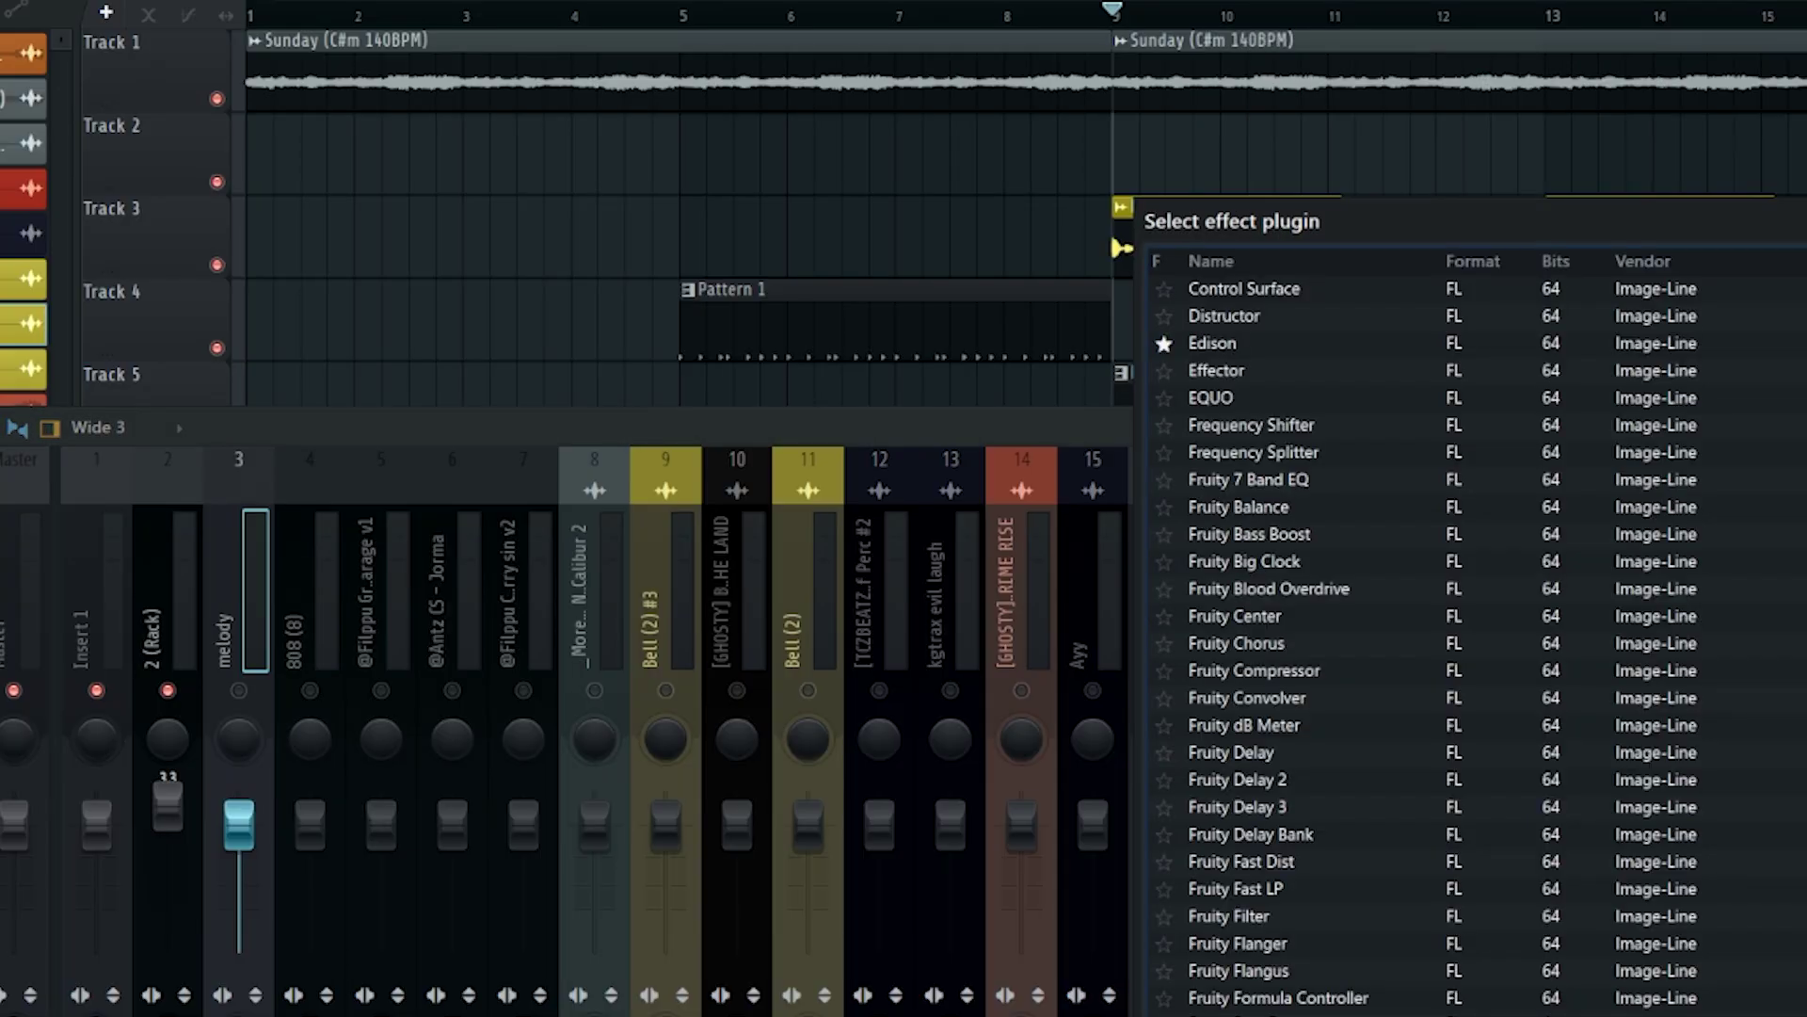
key("Return")
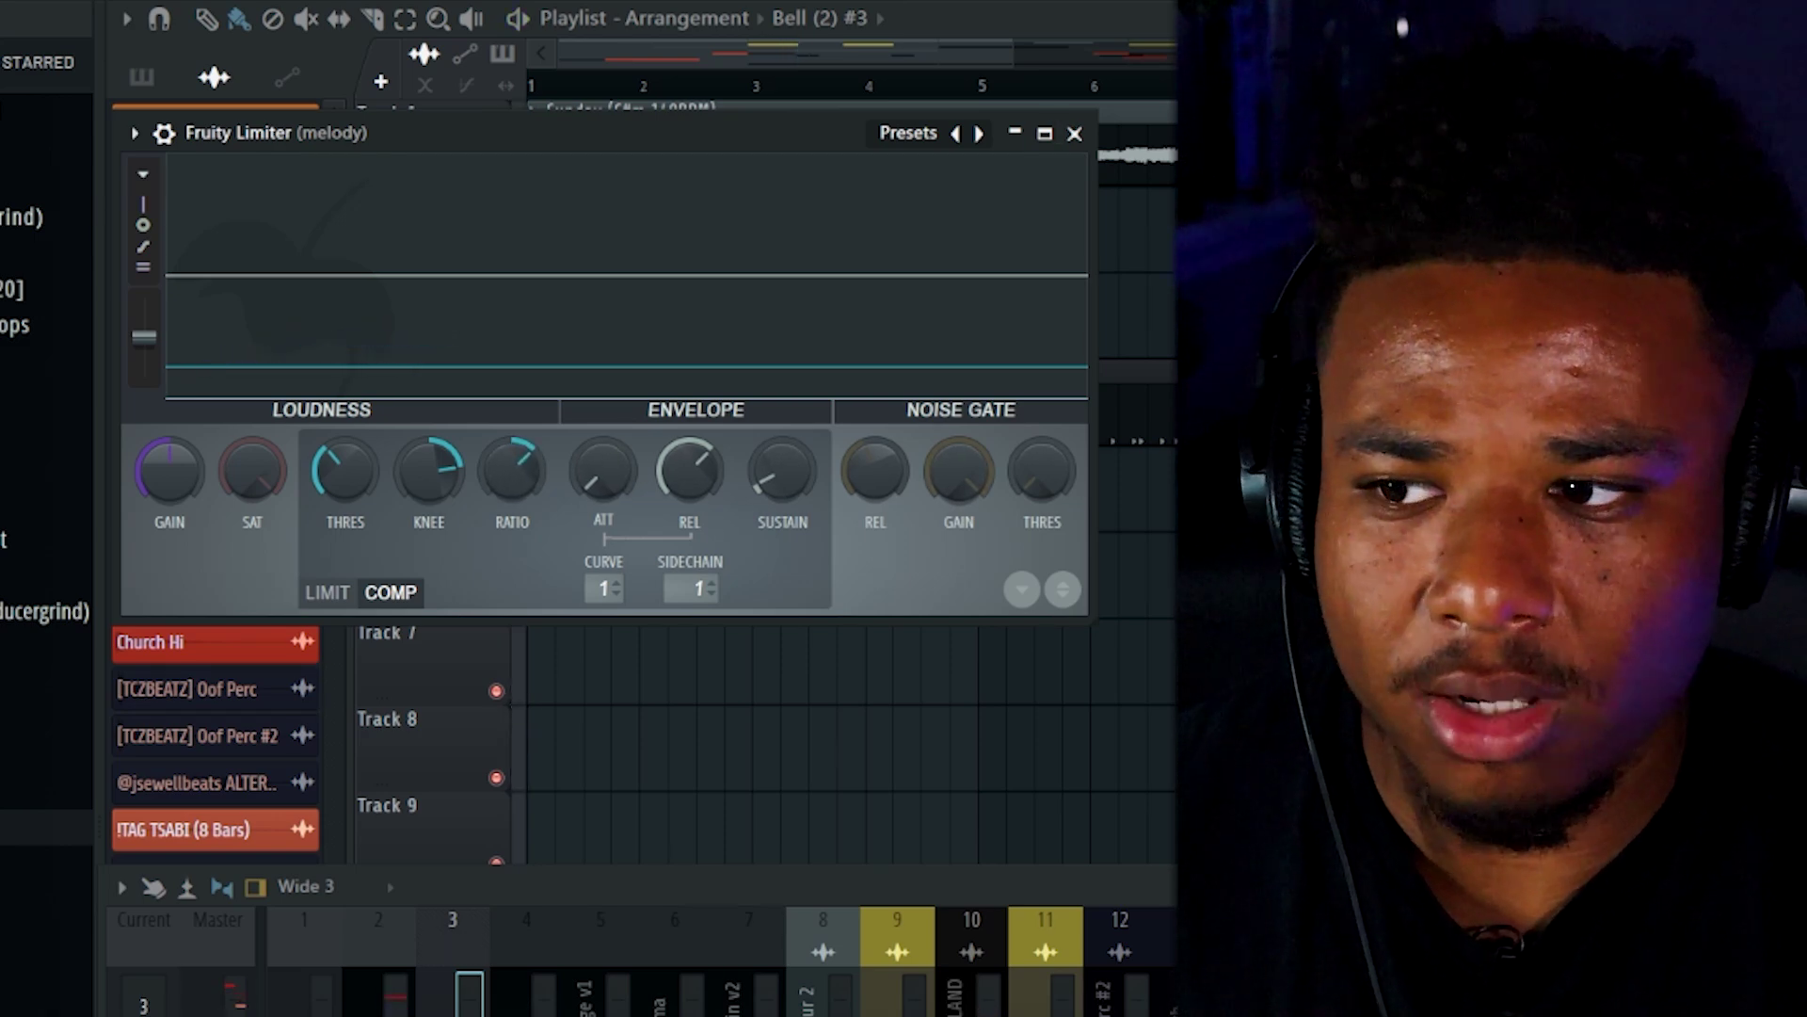
key("Delete")
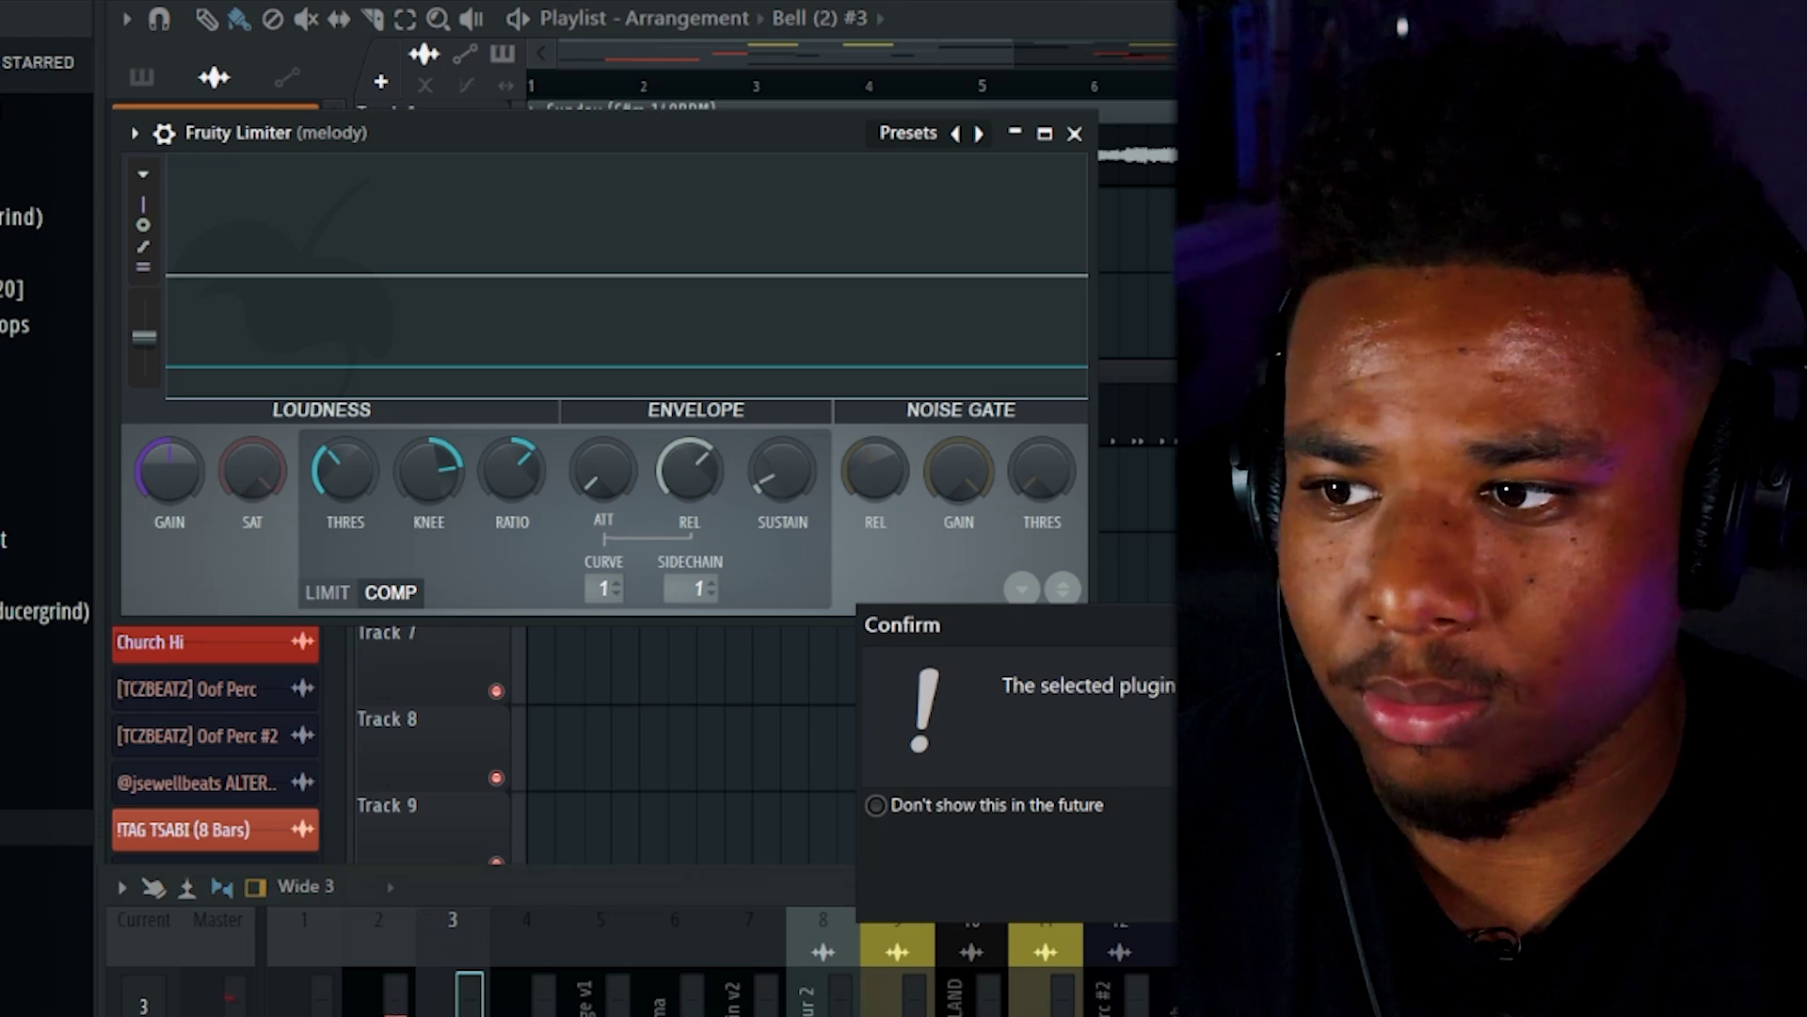
key("Return")
right_click(470, 988)
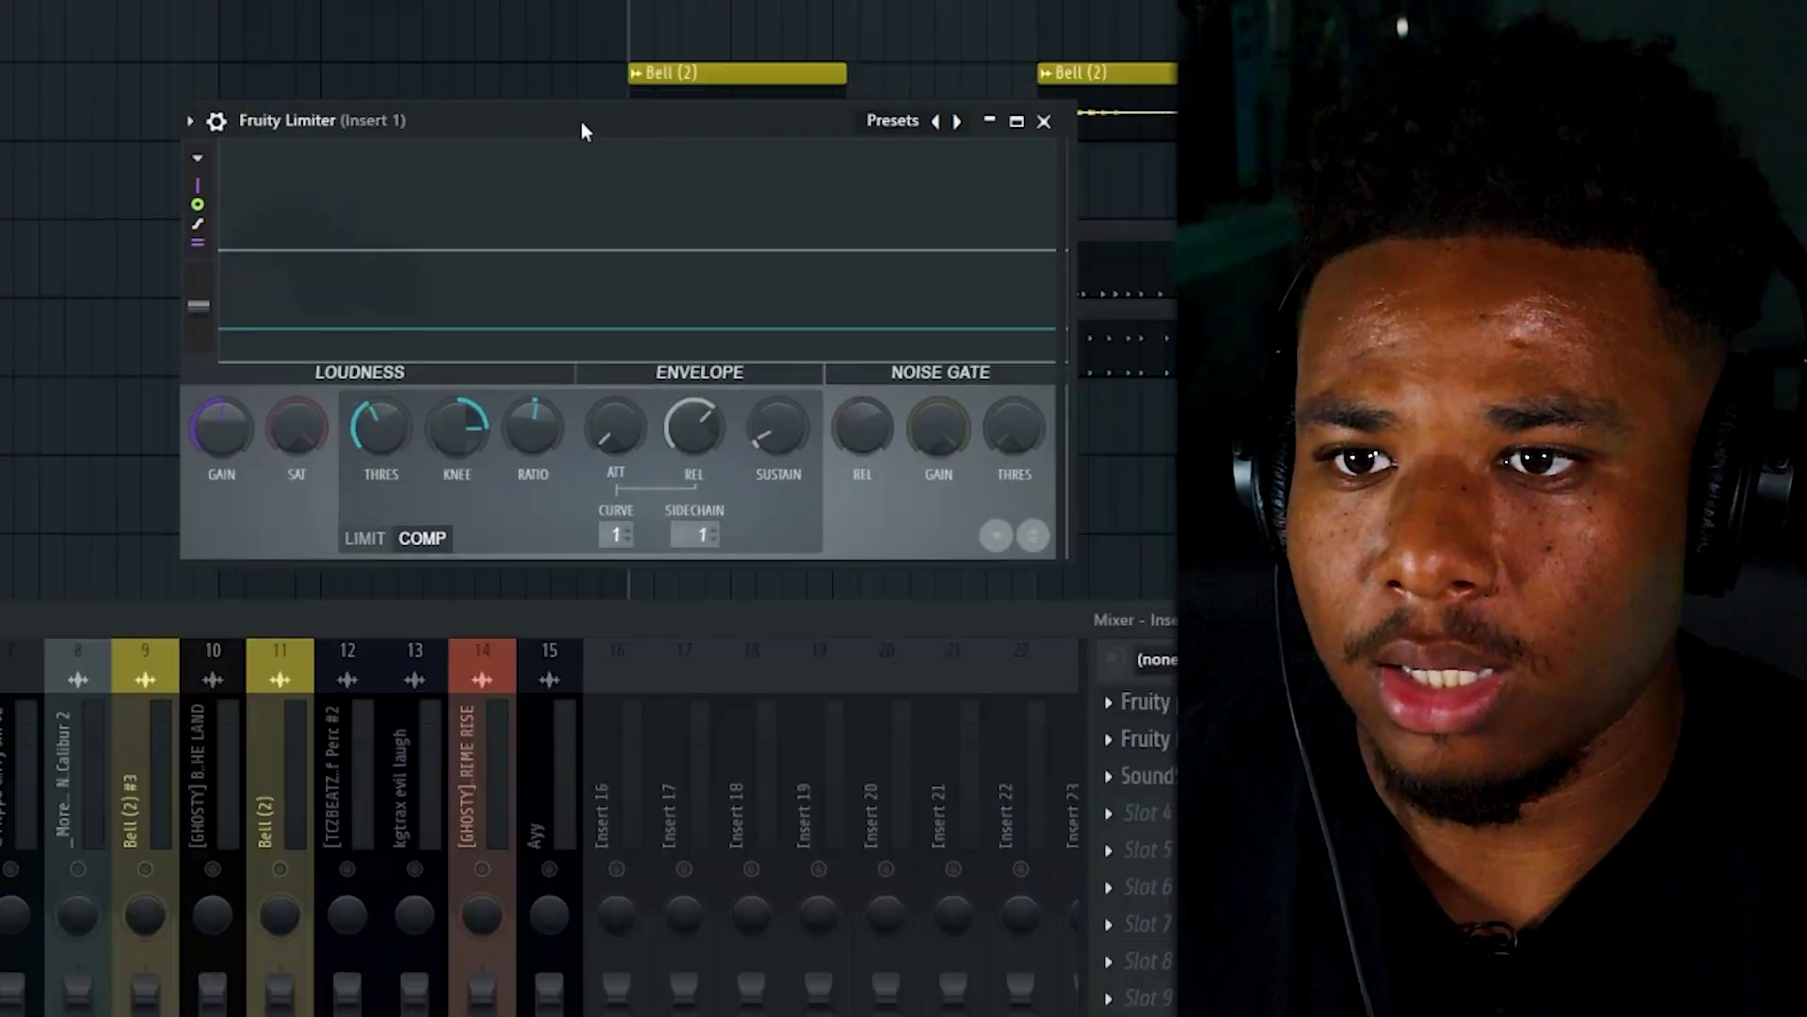
Shift the Insert 1 Fruity Limiter window left and lower its KNEE during playback
left_click_drag(580, 122, 518, 121)
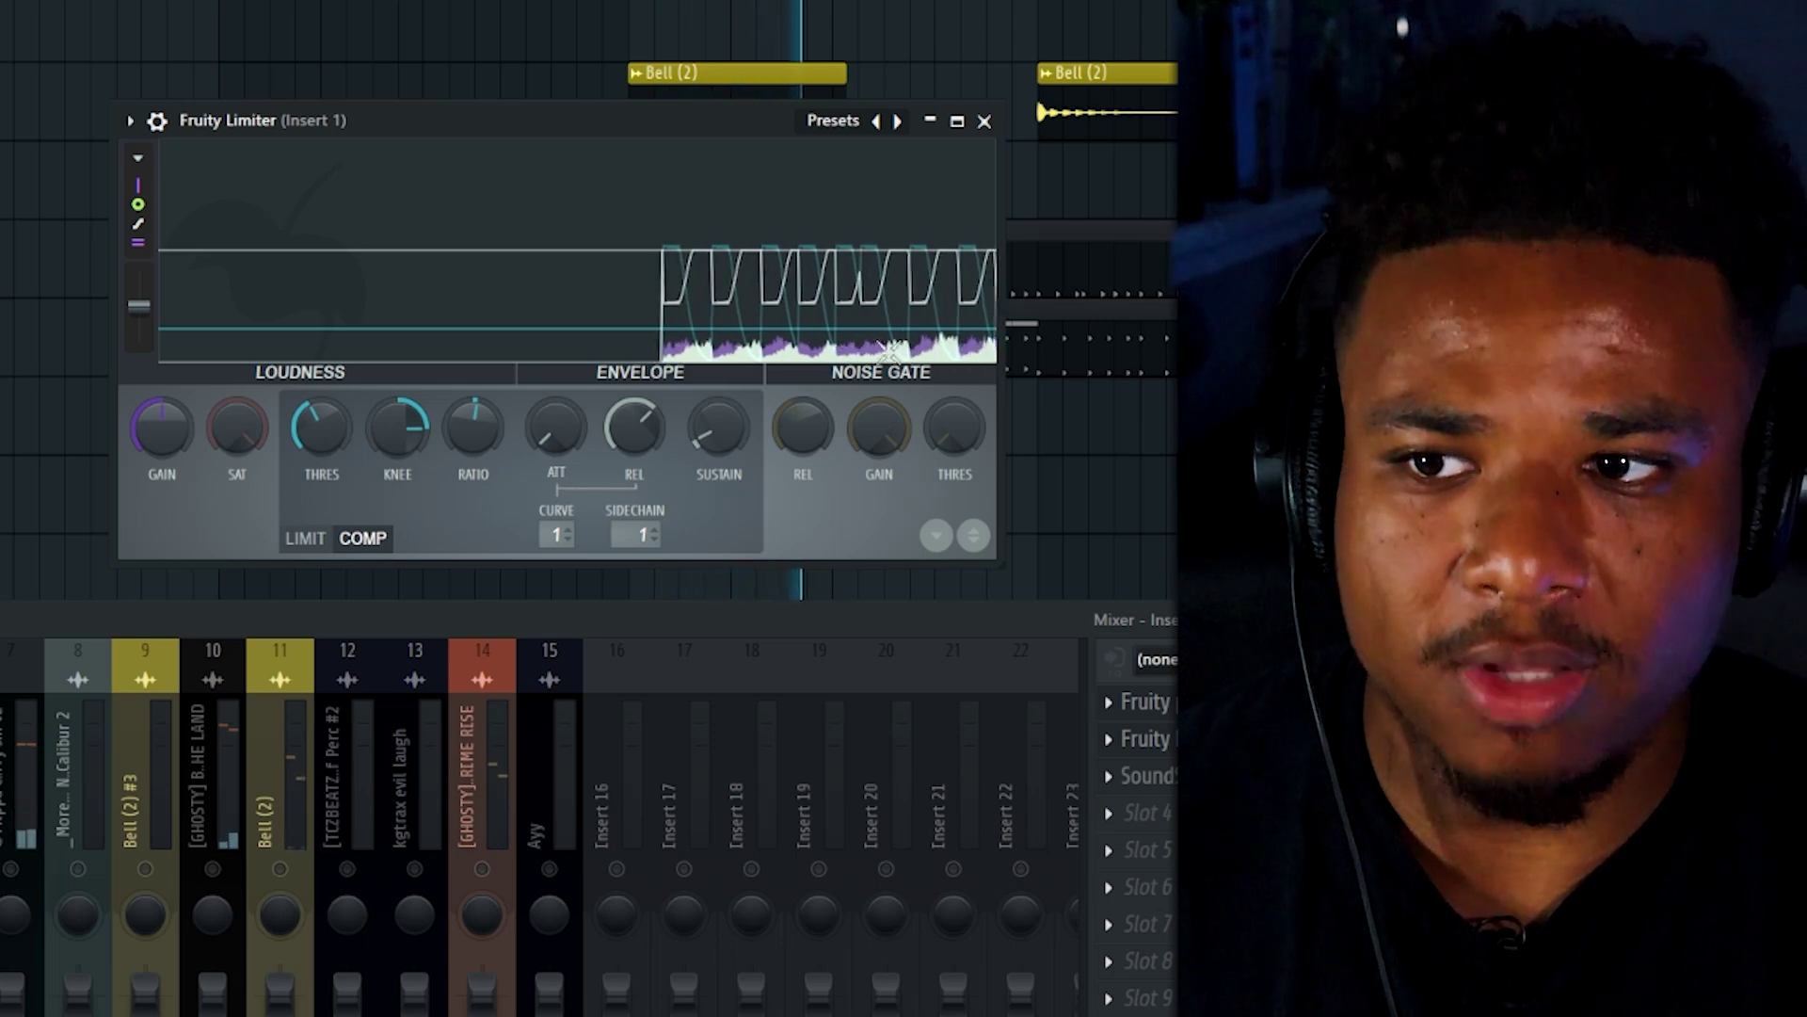
left_click_drag(399, 428, 321, 464)
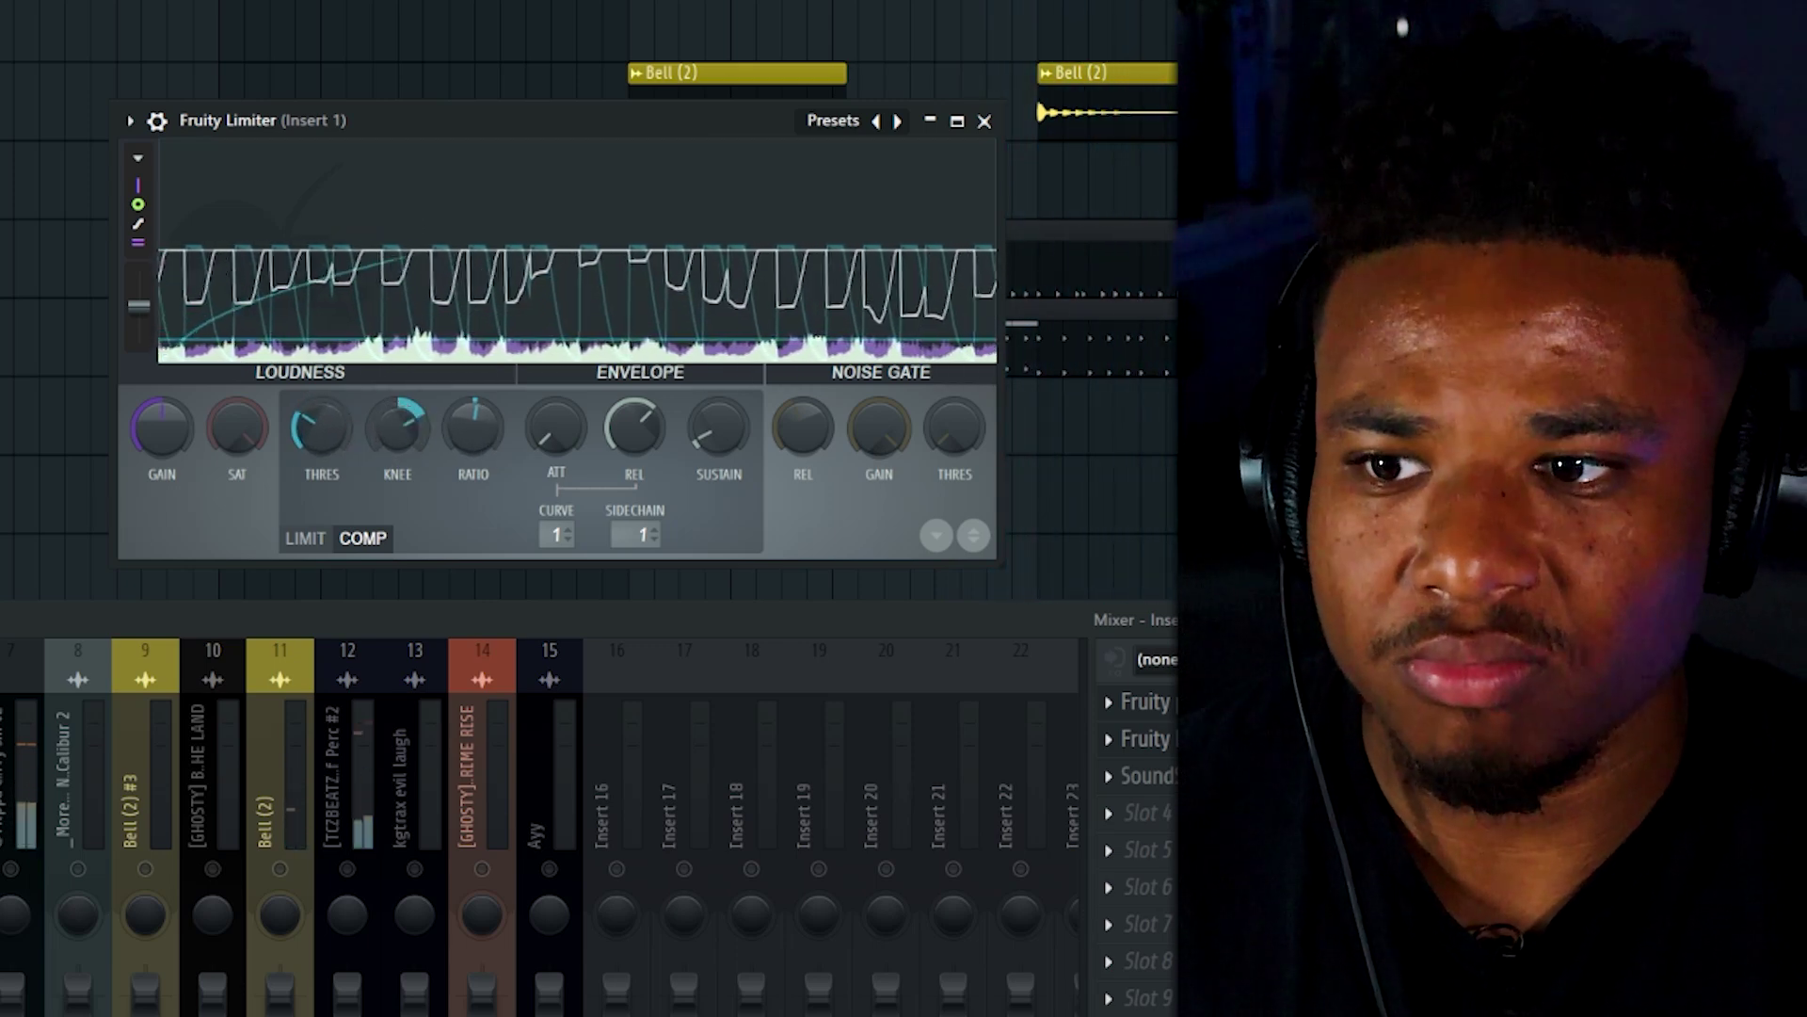